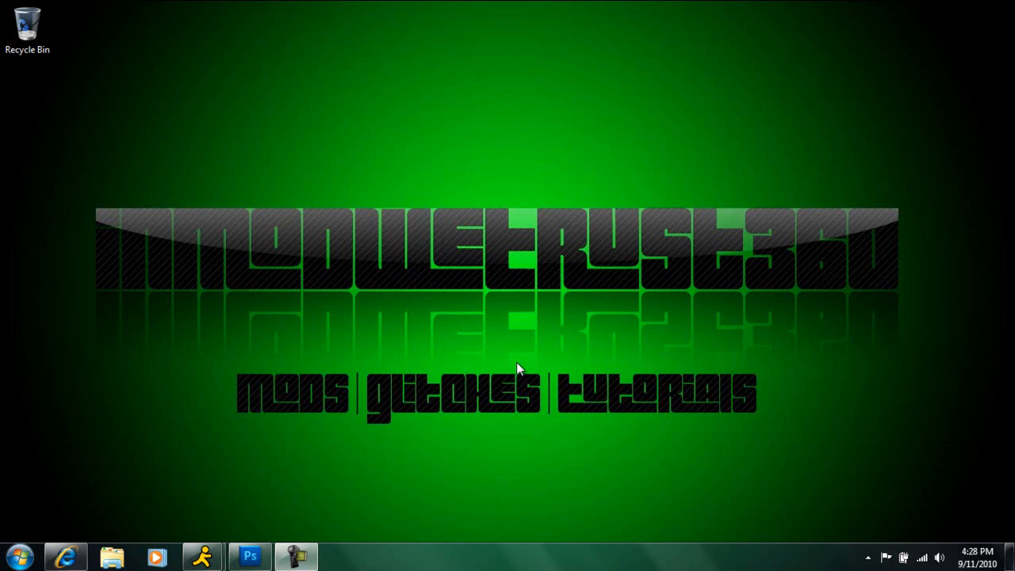
Step: Switch to Photoshop and close the open DiRTy DzN.psd document
click(267, 559)
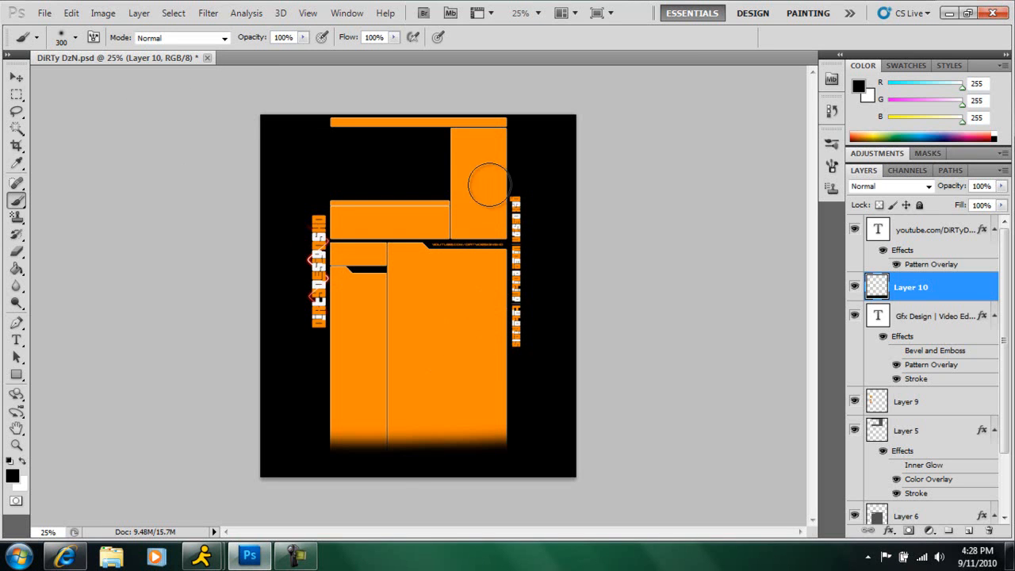
click(207, 57)
click(512, 223)
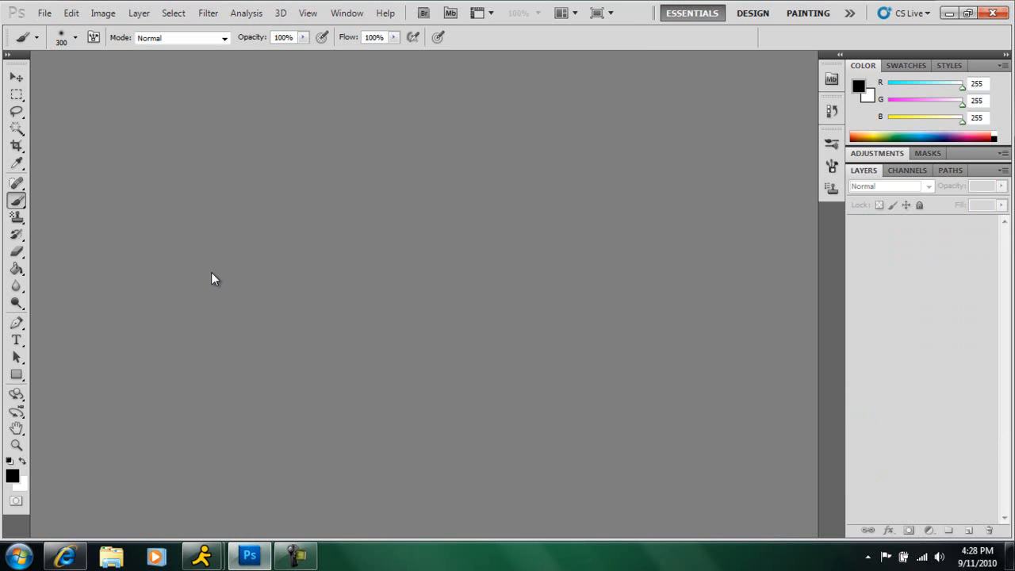
Step: Create a 1366 x 768 pixel RGB document with a transparent background and fill its layer with black
click(43, 12)
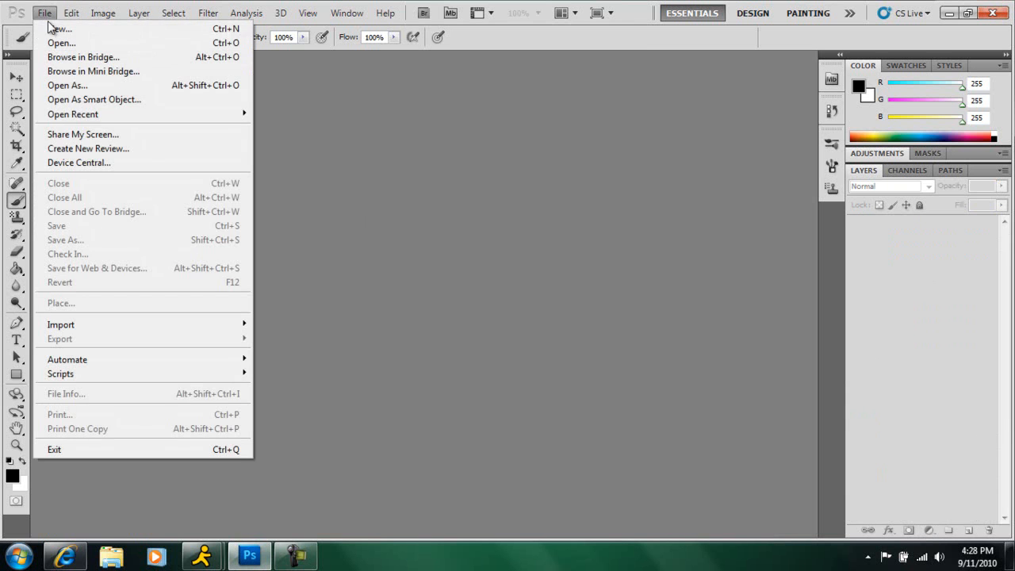
click(55, 32)
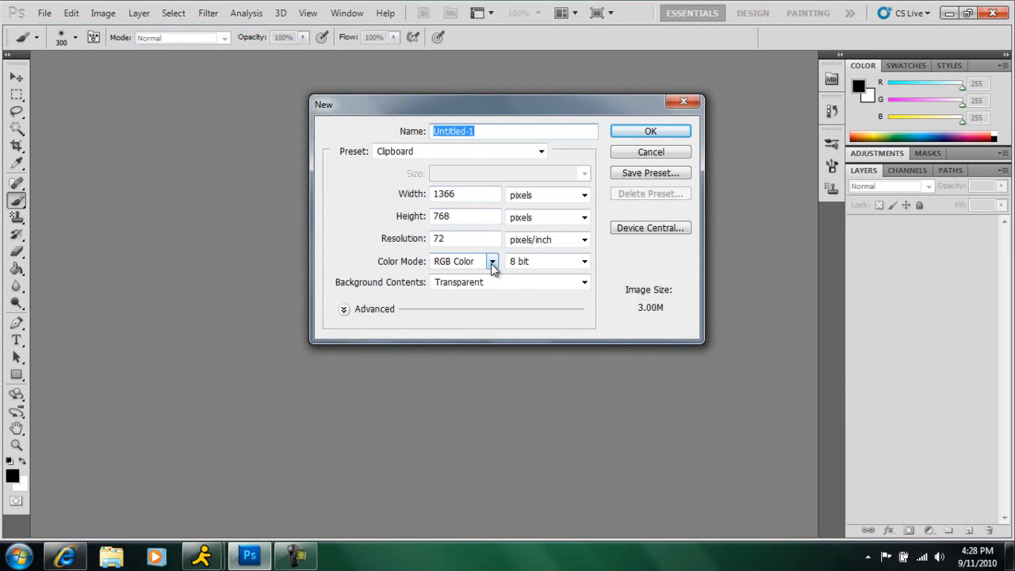
click(647, 134)
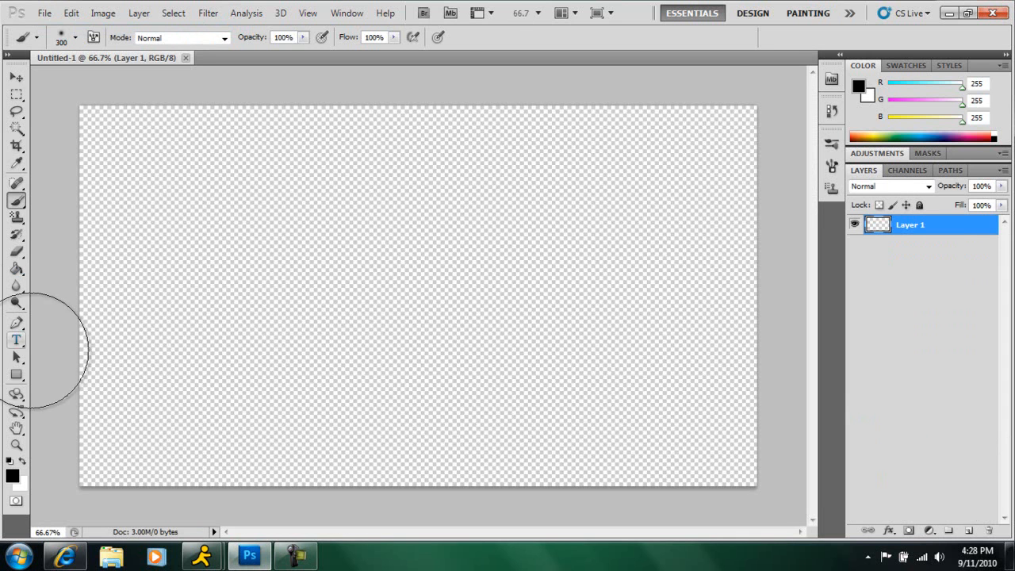
click(17, 270)
click(200, 292)
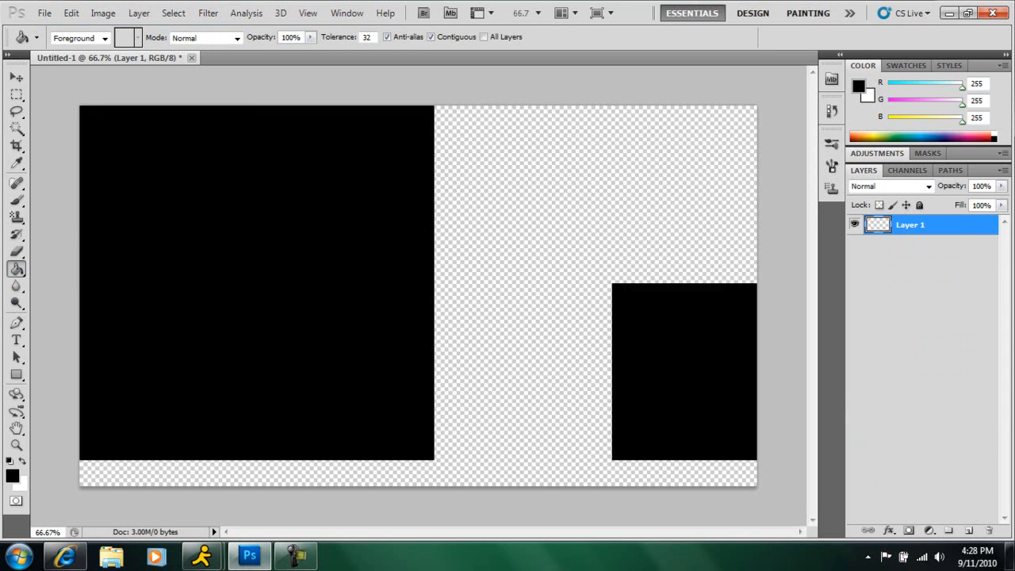
Step: Add a Gradient Overlay effect to Layer 1 with Radial style and an angle of 0°
double_click(989, 234)
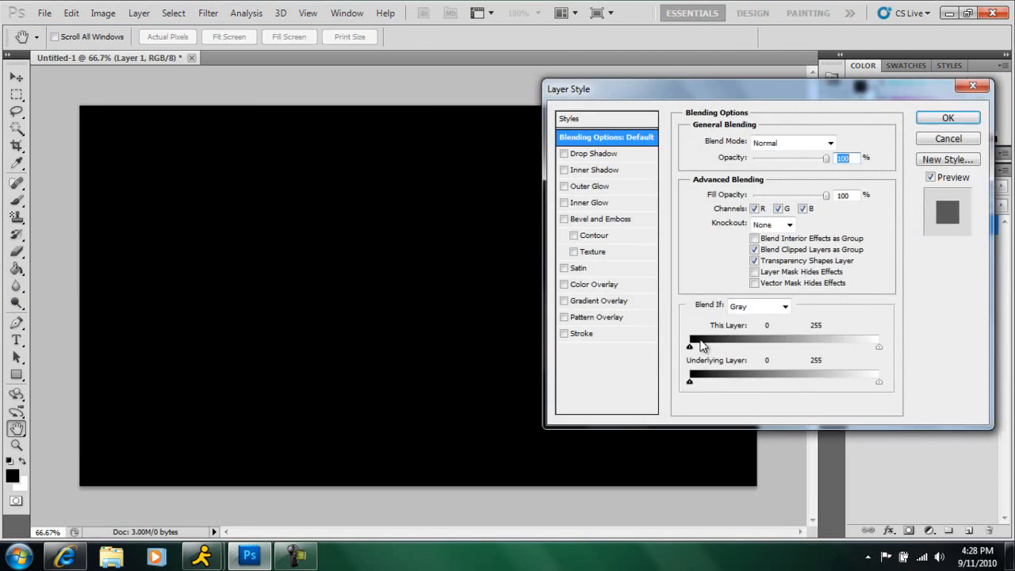
drag(635, 98, 766, 113)
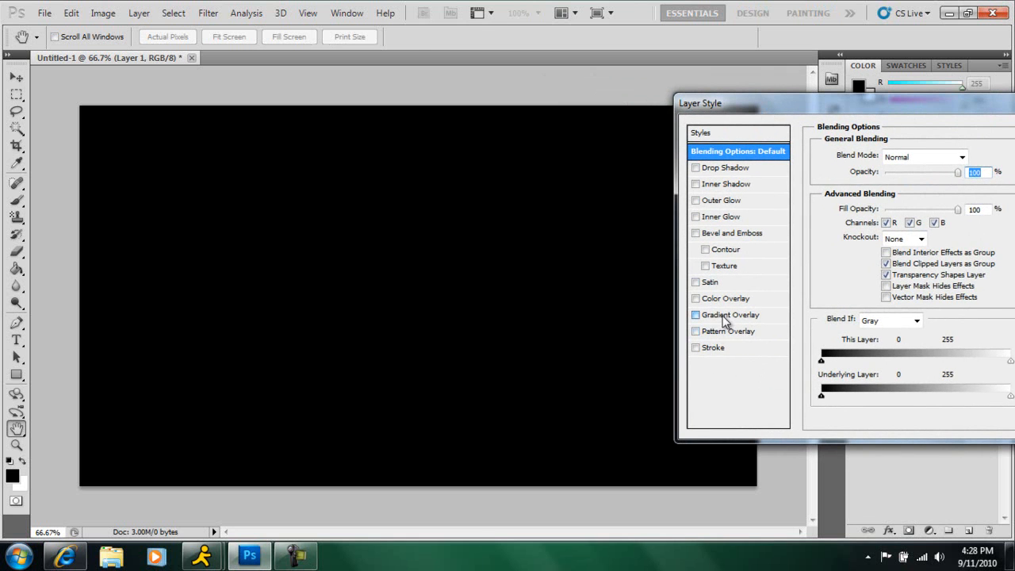
click(725, 316)
drag(897, 108, 854, 108)
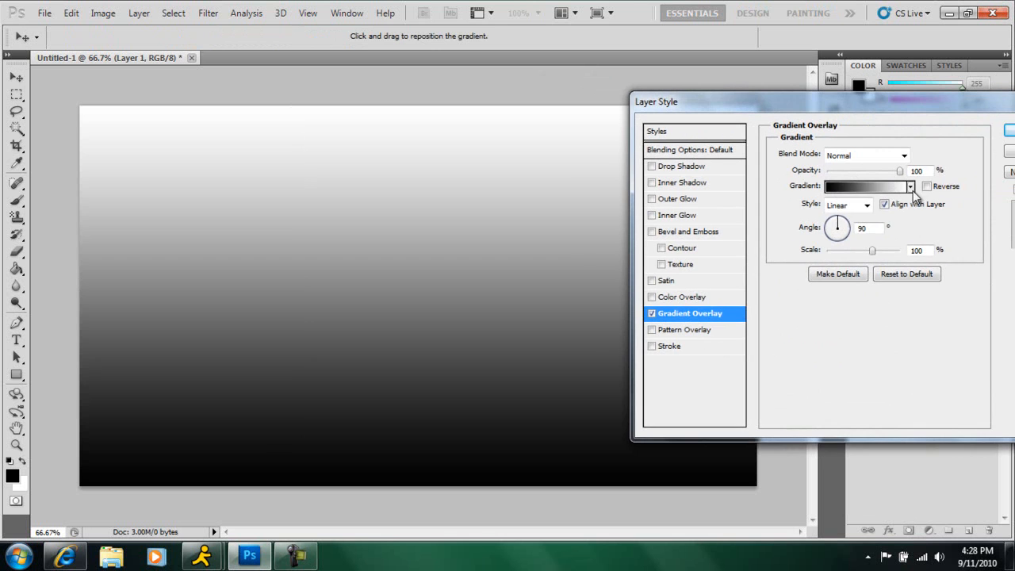
click(869, 207)
click(869, 229)
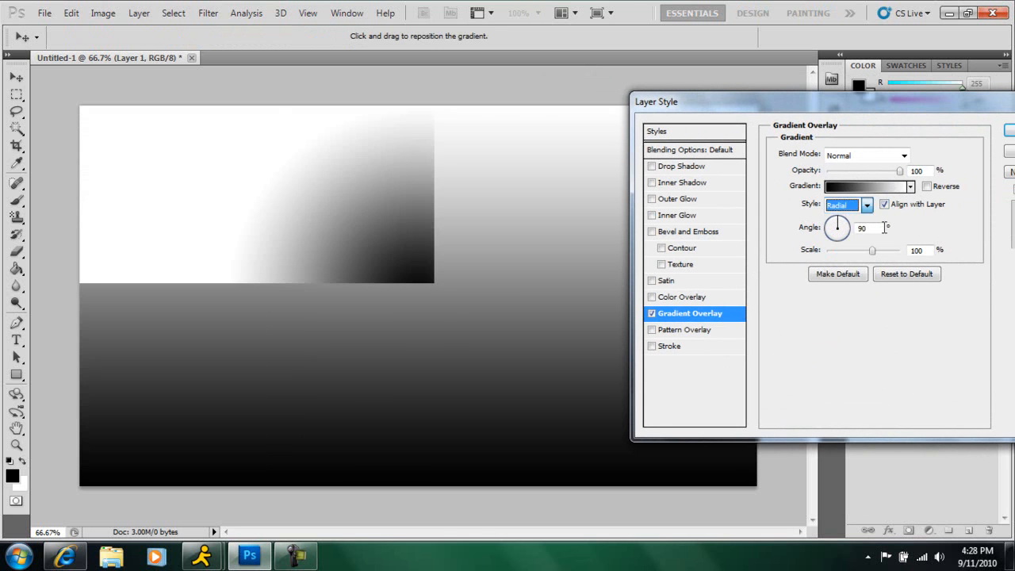
click(871, 228)
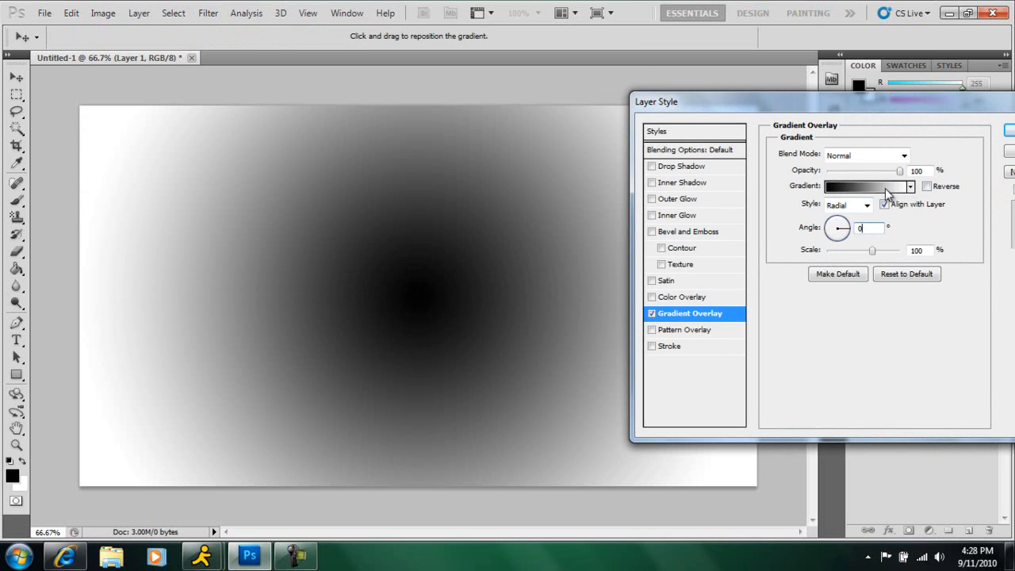
Step: Recolor the overlay gradient to run from orange ffae00 at the first stop to black at the last stop
click(888, 188)
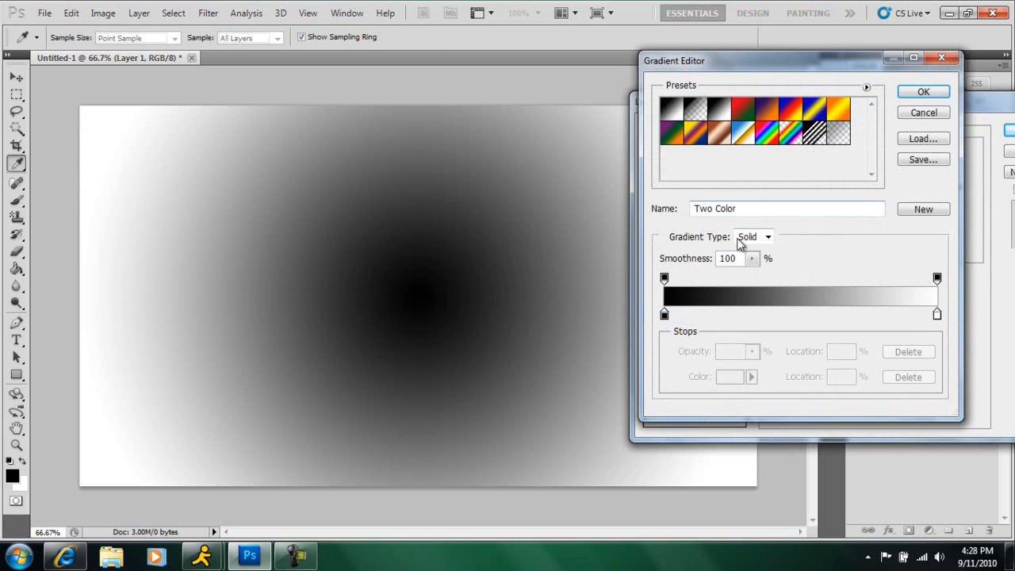
double_click(665, 315)
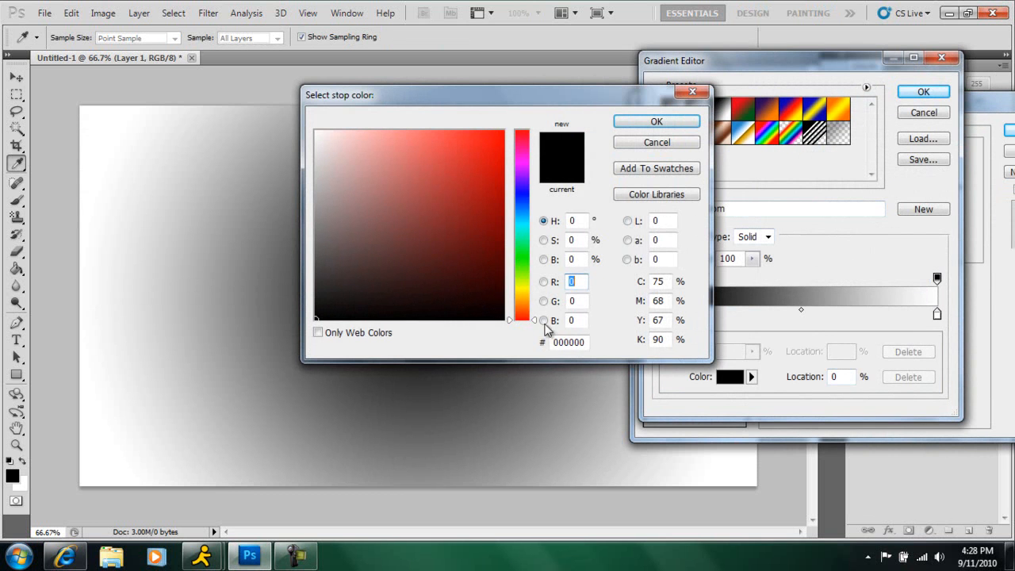
drag(521, 306, 522, 297)
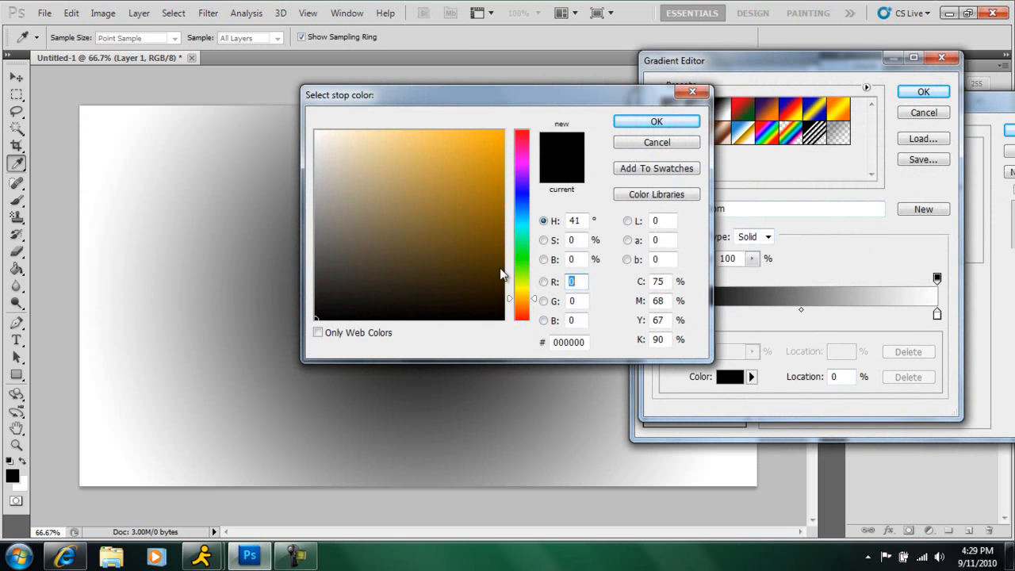
drag(460, 177, 507, 129)
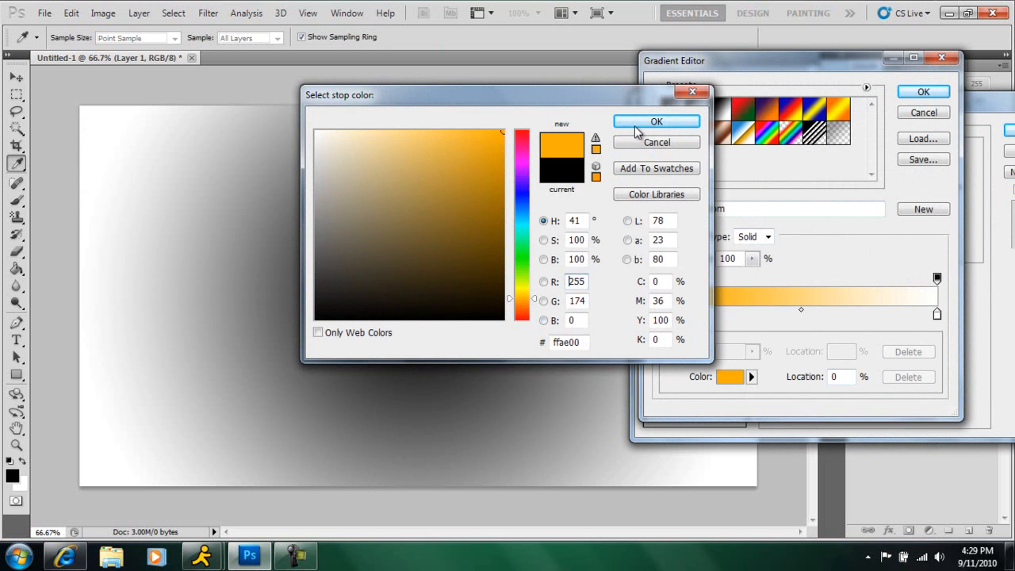
click(641, 123)
click(937, 315)
double_click(937, 315)
drag(348, 286, 349, 321)
click(653, 125)
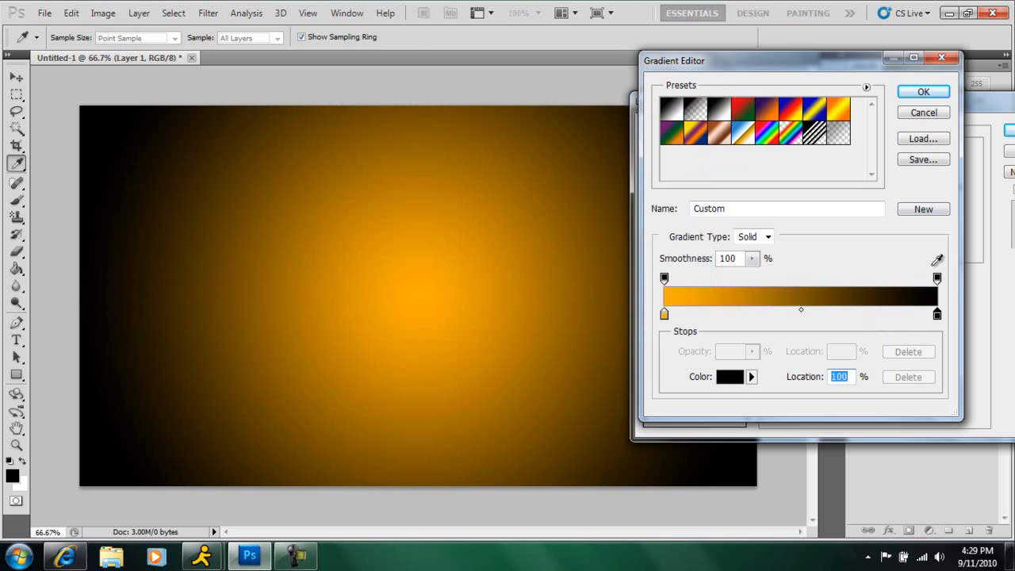
click(928, 95)
Step: Set the gradient overlay's scale to 127% and apply the layer style
drag(929, 249, 918, 251)
text(27)
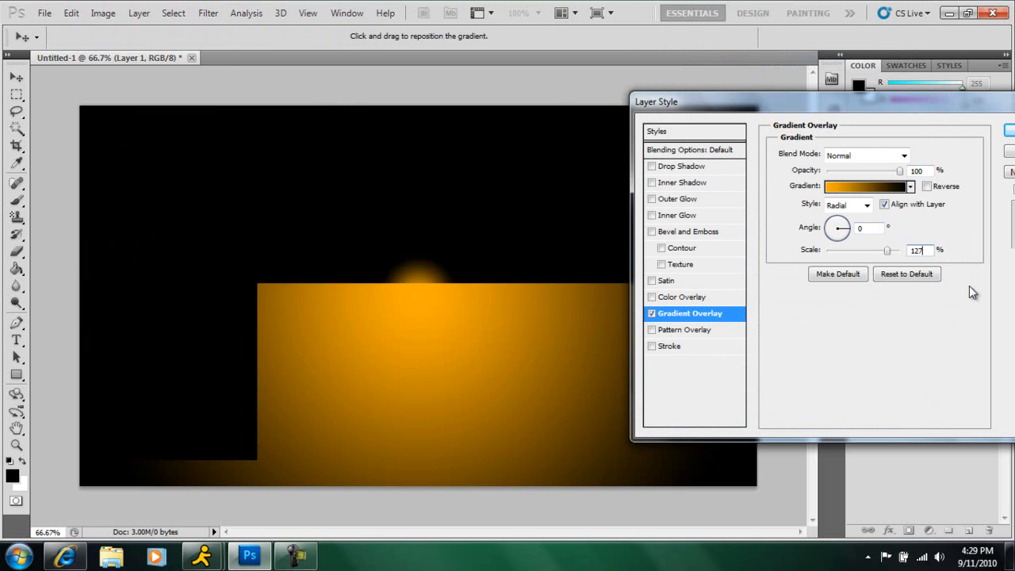
drag(980, 108, 874, 113)
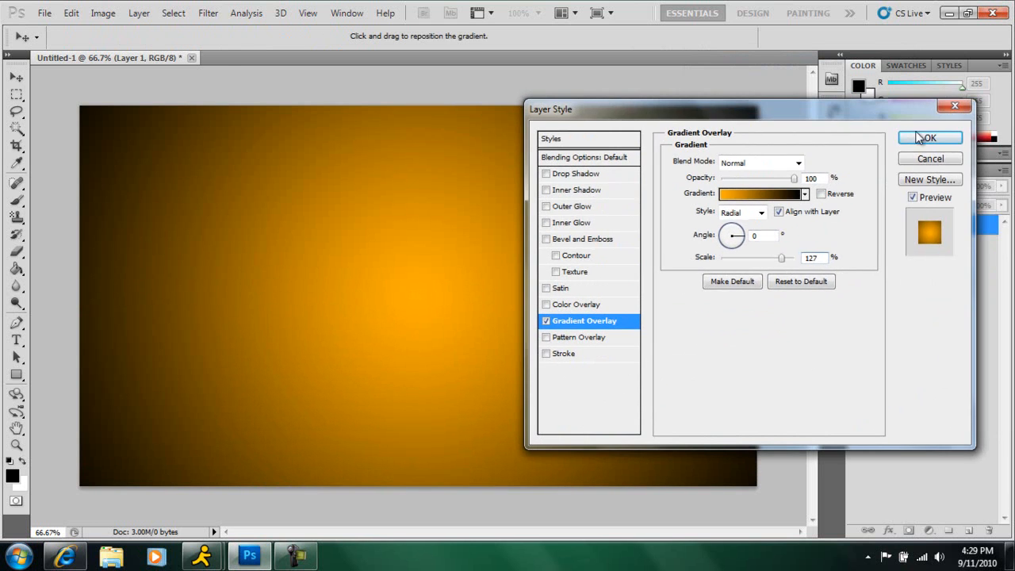
click(938, 137)
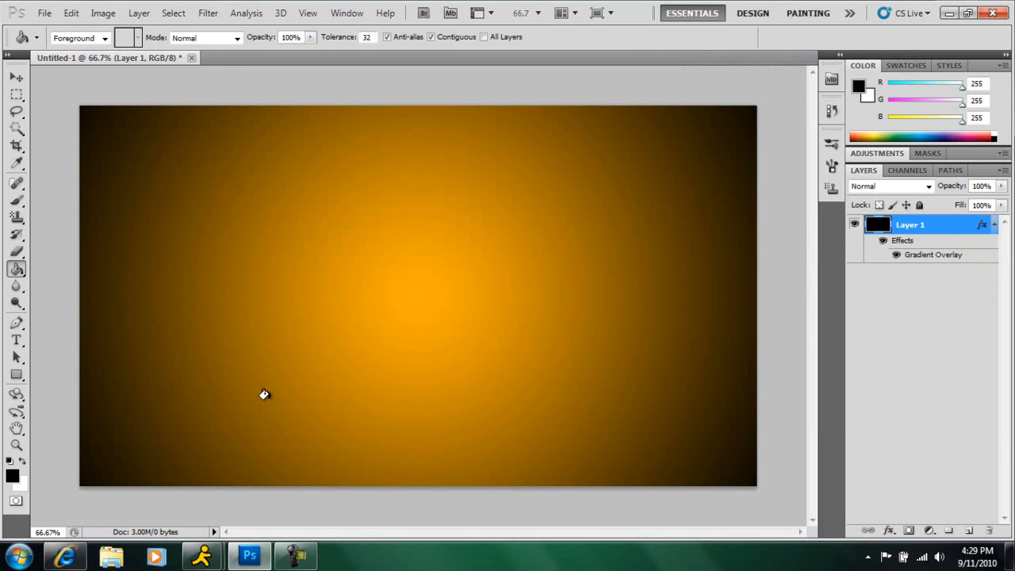
Step: Add a new layer and enter the text "DiRTy DzN" on the canvas
click(139, 13)
mouse_move(170, 26)
click(325, 27)
click(625, 171)
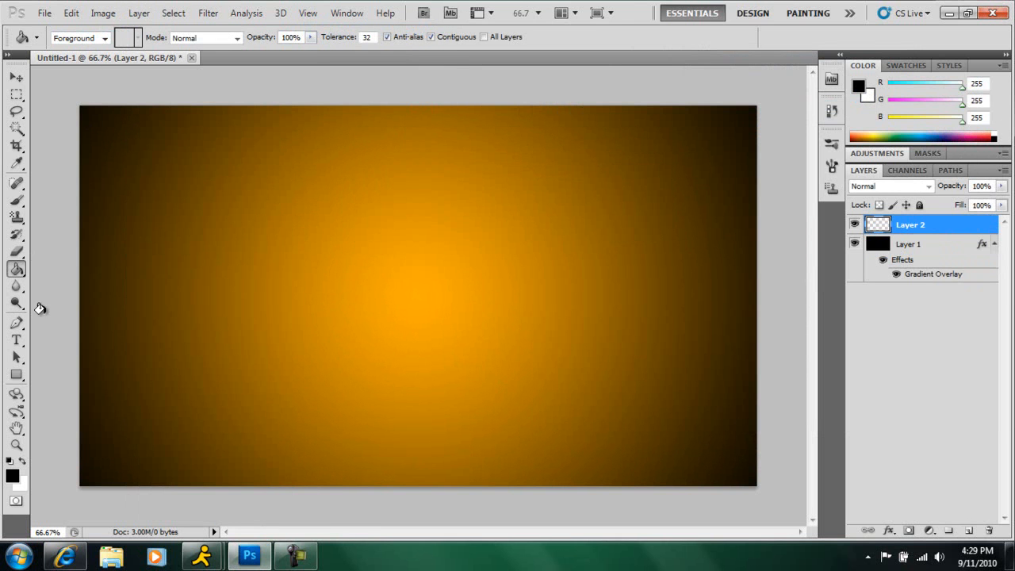
click(17, 341)
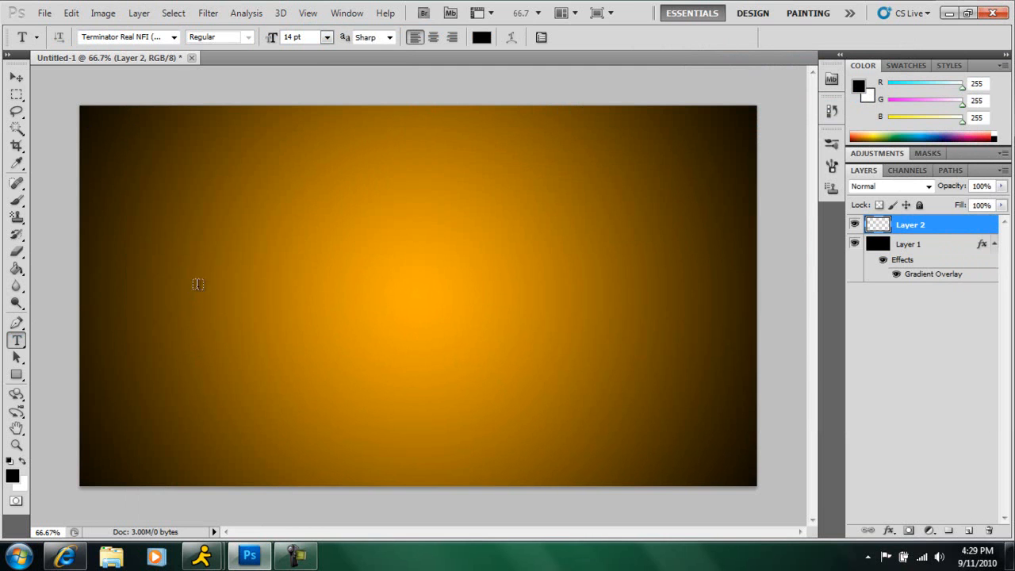
click(201, 289)
text(TY D)
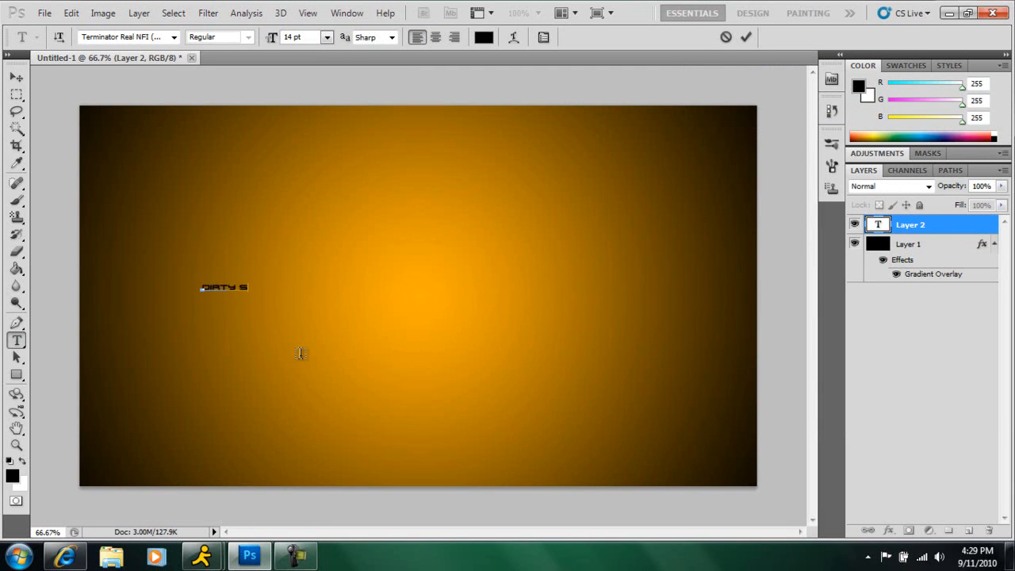
text(IRTY DZN)
Step: Format the whole DiRTy DzN text in Pincoyablack at 125 pt and move it to the middle of the canvas
key(ctrl+a)
click(174, 38)
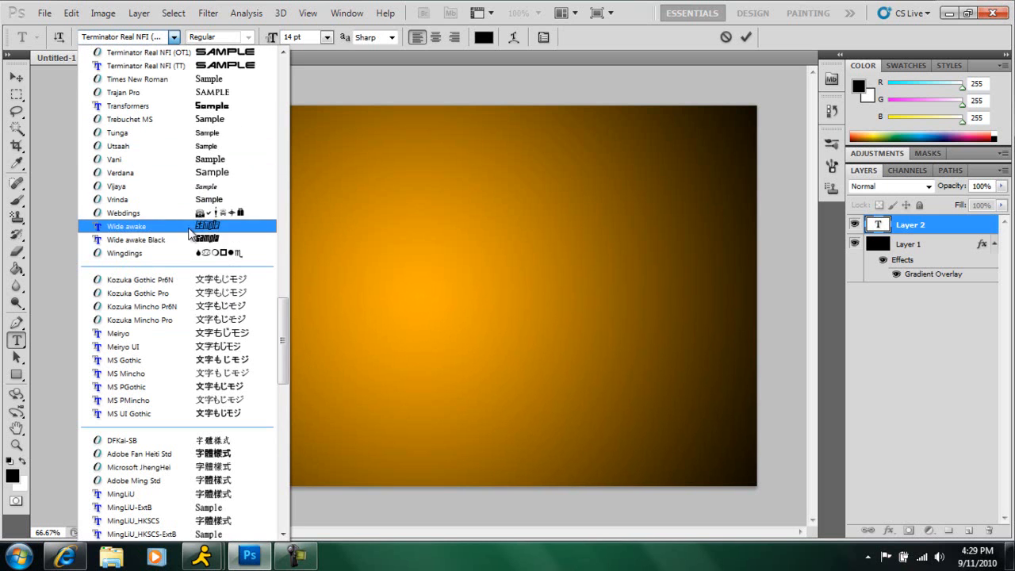
drag(284, 339, 284, 278)
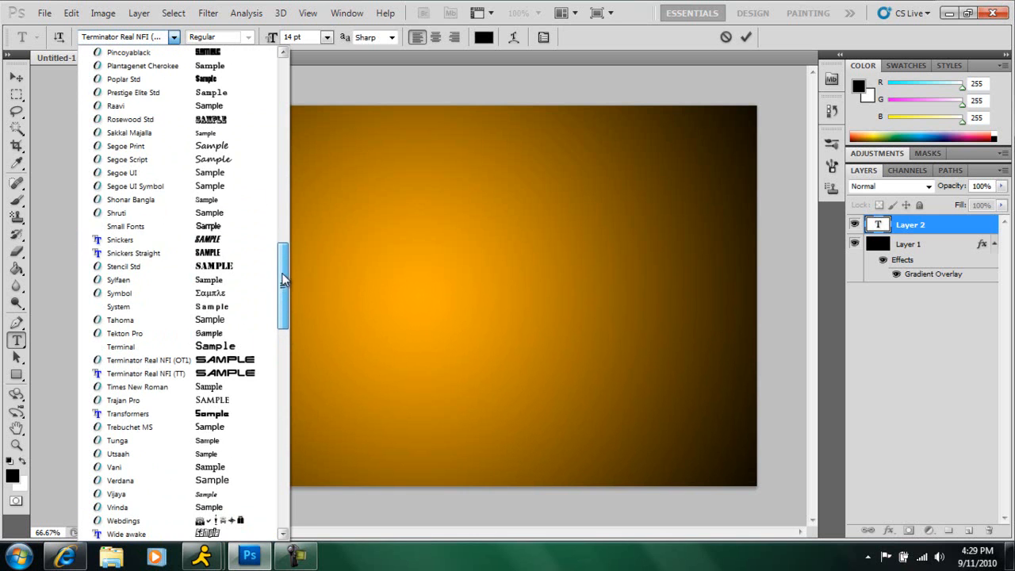
click(127, 52)
click(326, 37)
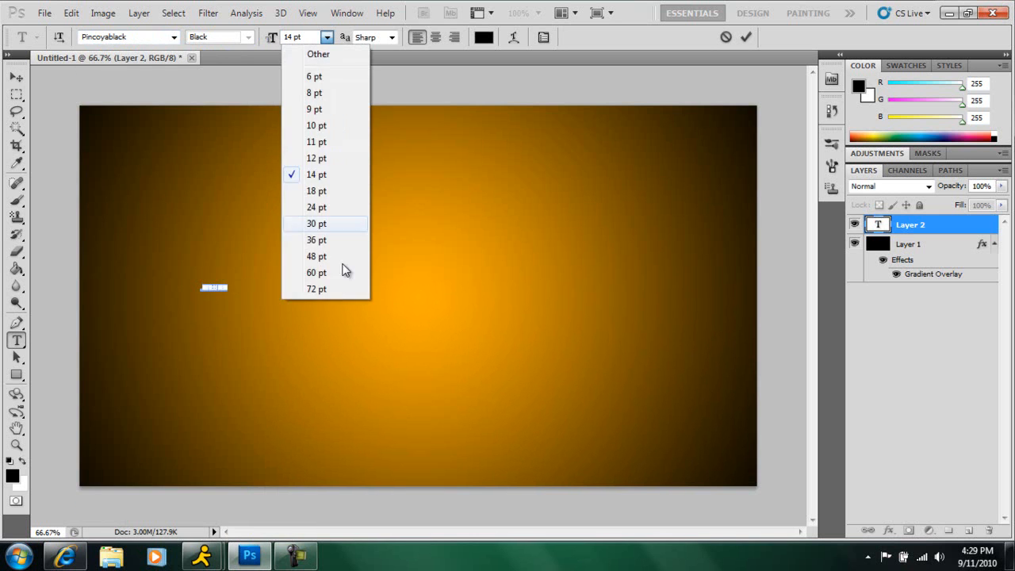
click(329, 290)
double_click(291, 36)
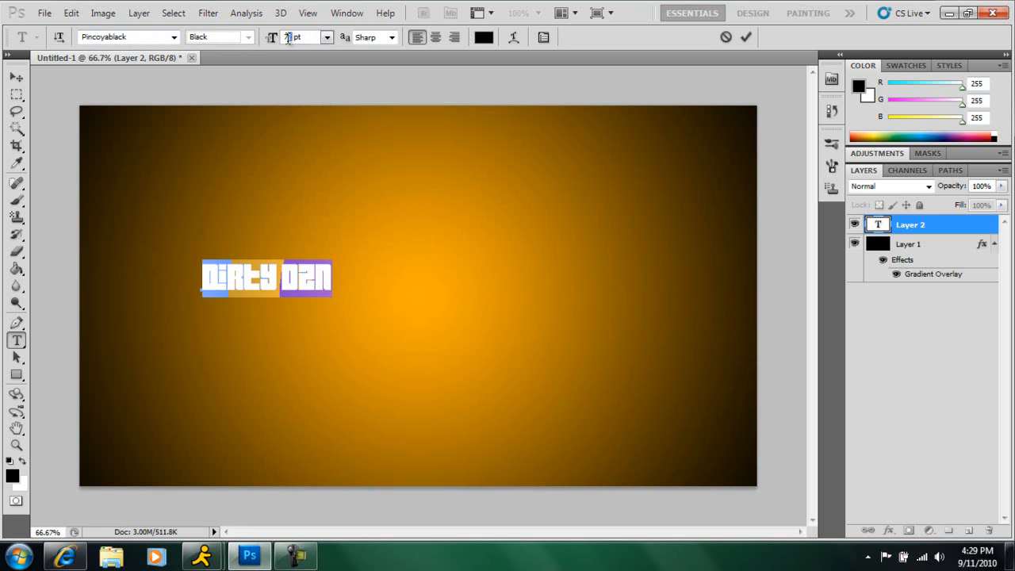
text(125)
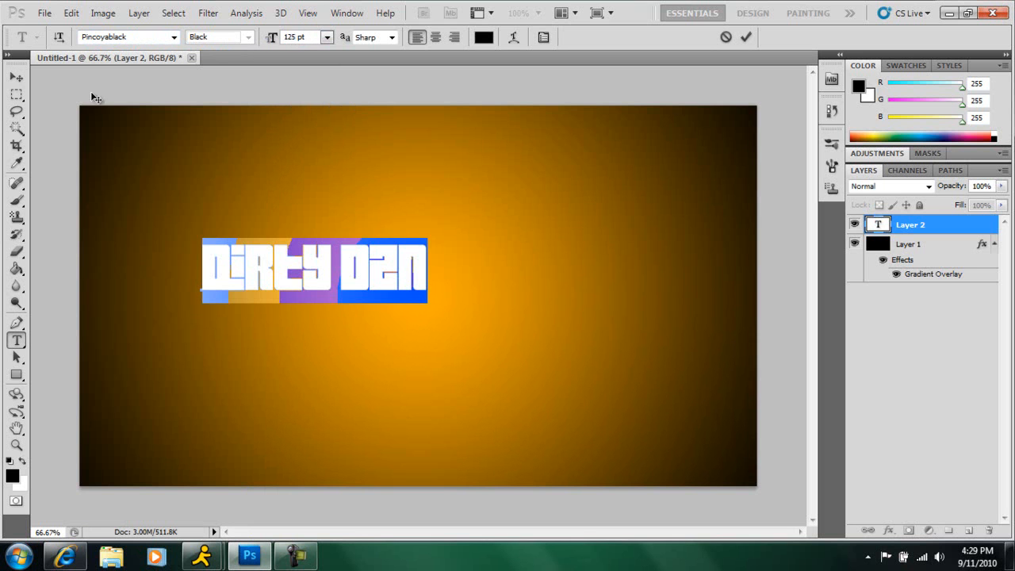
click(16, 78)
drag(390, 284, 496, 284)
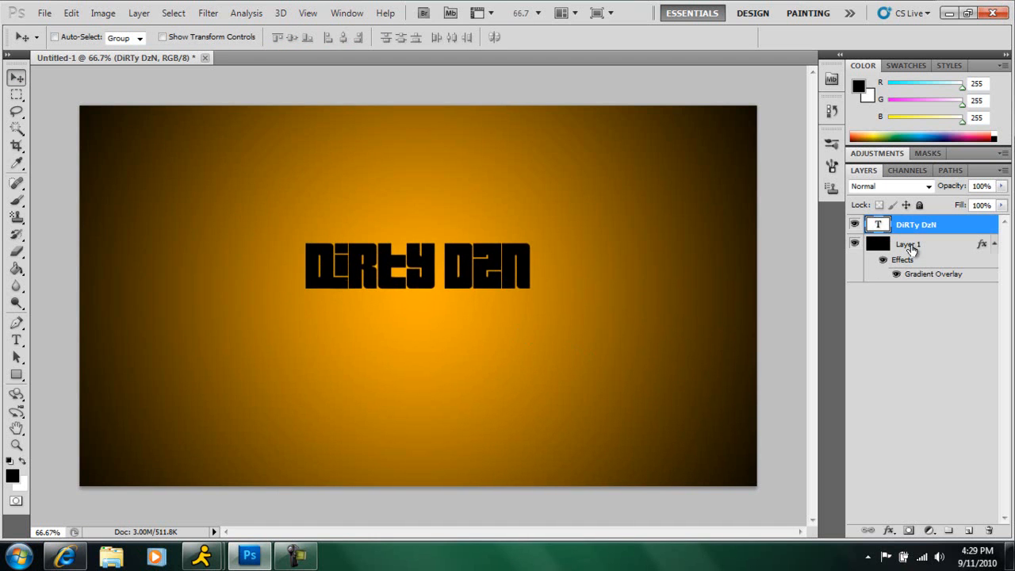
Step: Give the DiRTy DzN text layer a 3 px white stroke positioned outside
double_click(989, 233)
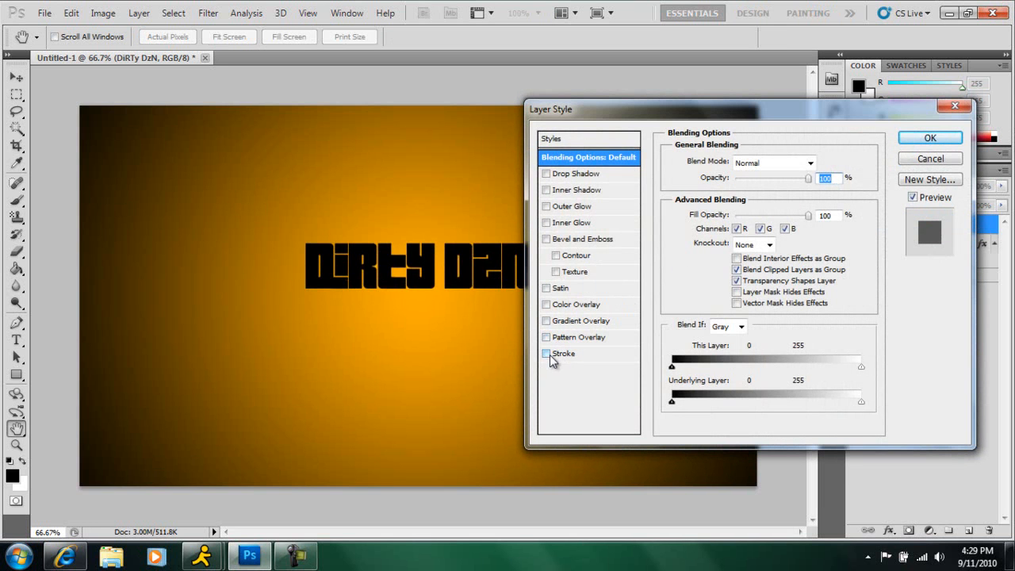
click(546, 354)
click(564, 356)
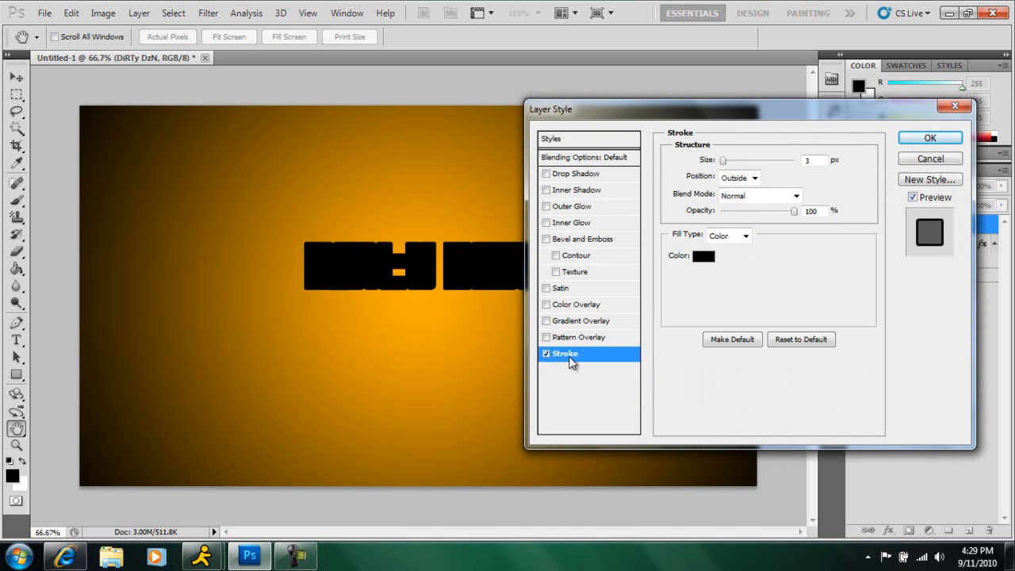
click(703, 256)
drag(386, 299, 299, 48)
mouse_move(587, 101)
mouse_down()
mouse_move(812, 154)
mouse_move(789, 161)
mouse_up()
click(845, 184)
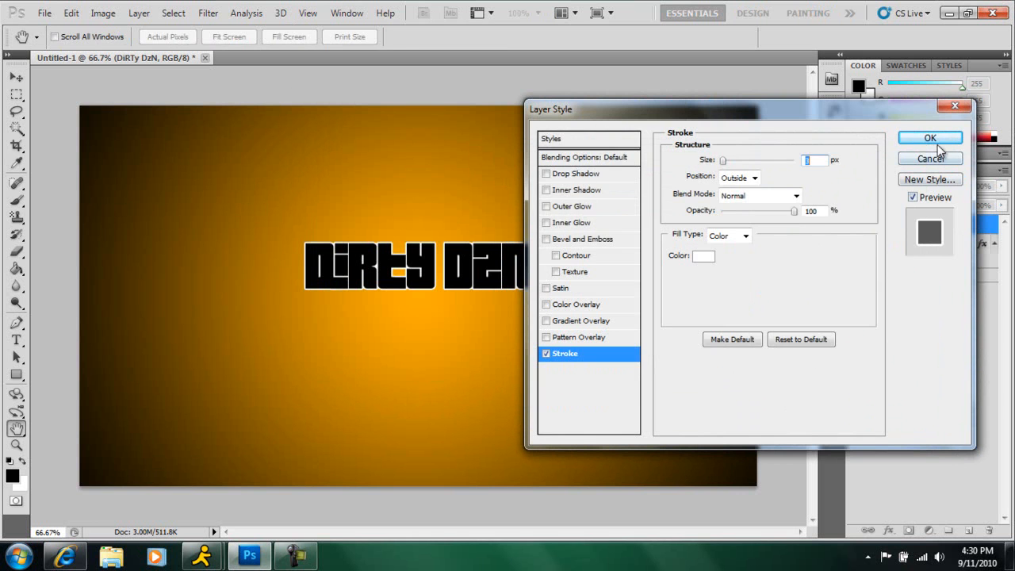
click(929, 138)
Step: Create a second document of 10 x 10 pixels with a transparent background
click(44, 14)
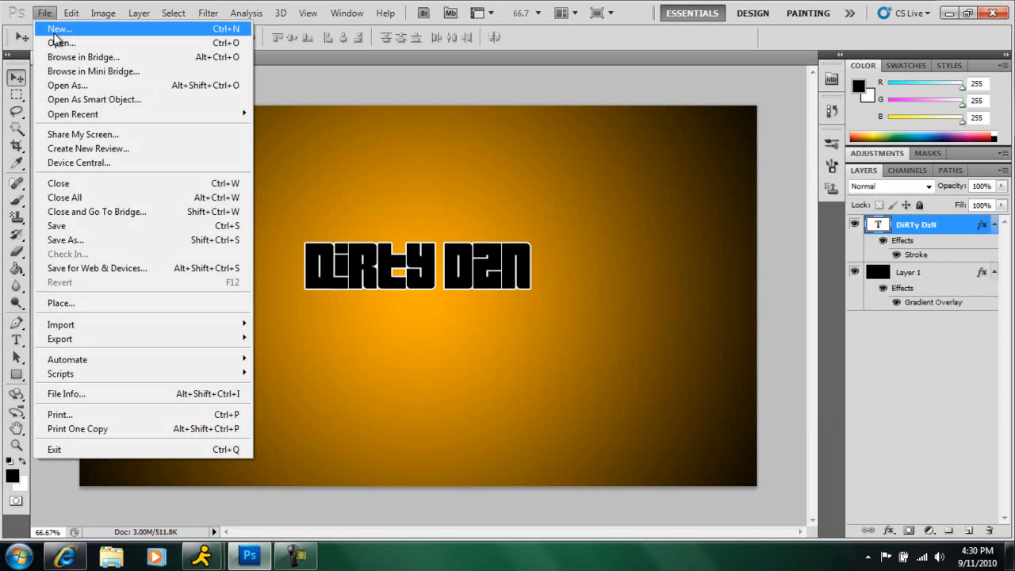
click(56, 31)
key(Tab)
text(10)
key(Tab)
text(10)
key(Return)
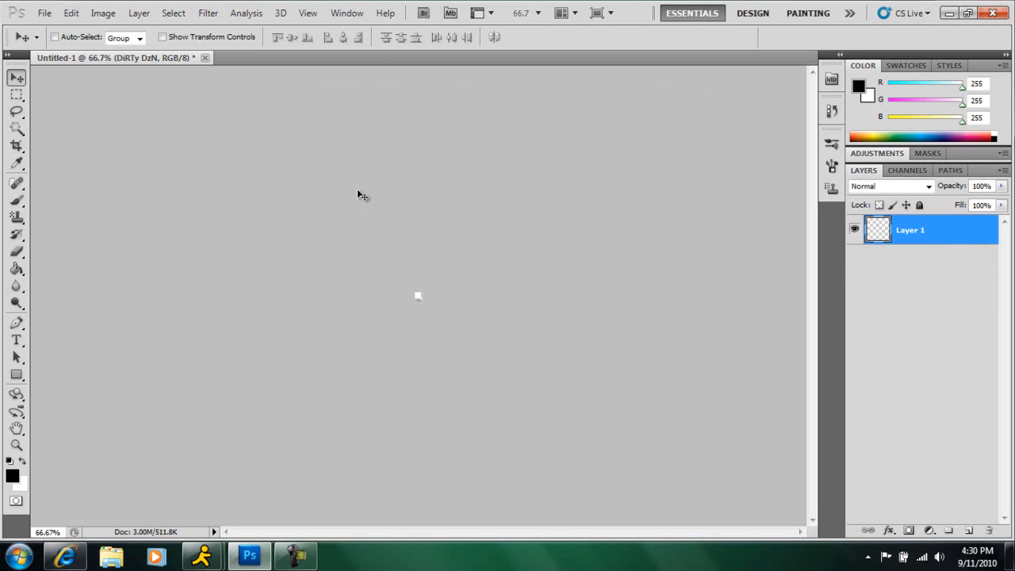
Step: Zoom the 10 x 10 document to 2000% and draw a black 1 px Pencil diagonal from the lower-left to the upper-right corner
click(57, 533)
text(2000)
key(Return)
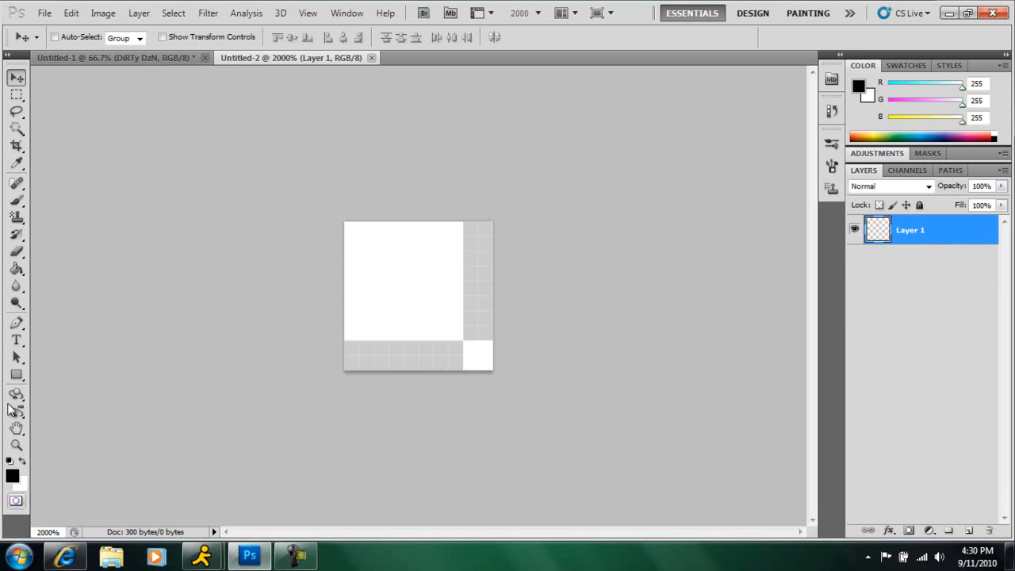
drag(20, 208, 63, 211)
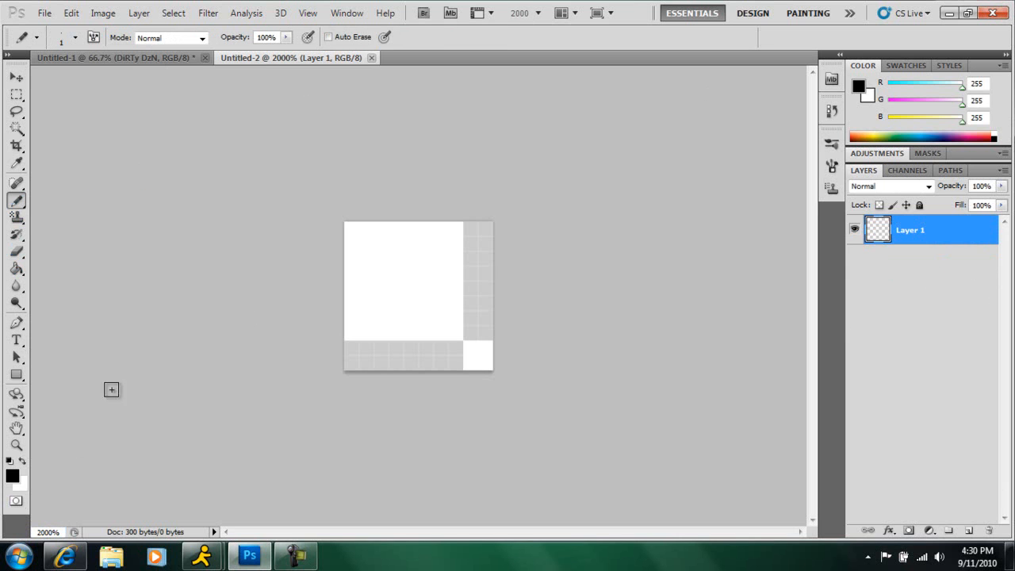
drag(354, 363, 485, 229)
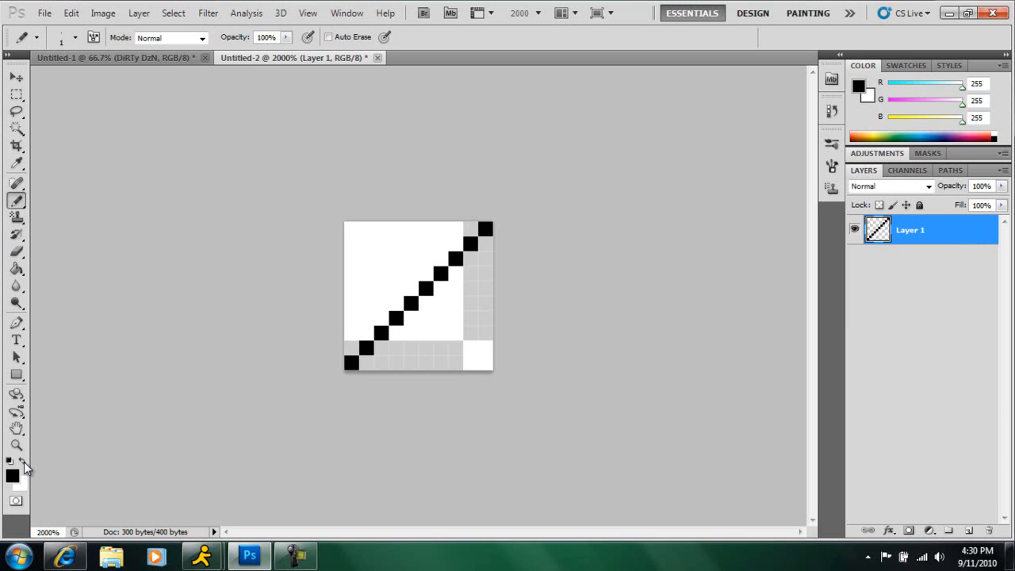
Step: Swap the foreground and background colors and redraw the whole corner-to-corner diagonal in white
click(22, 461)
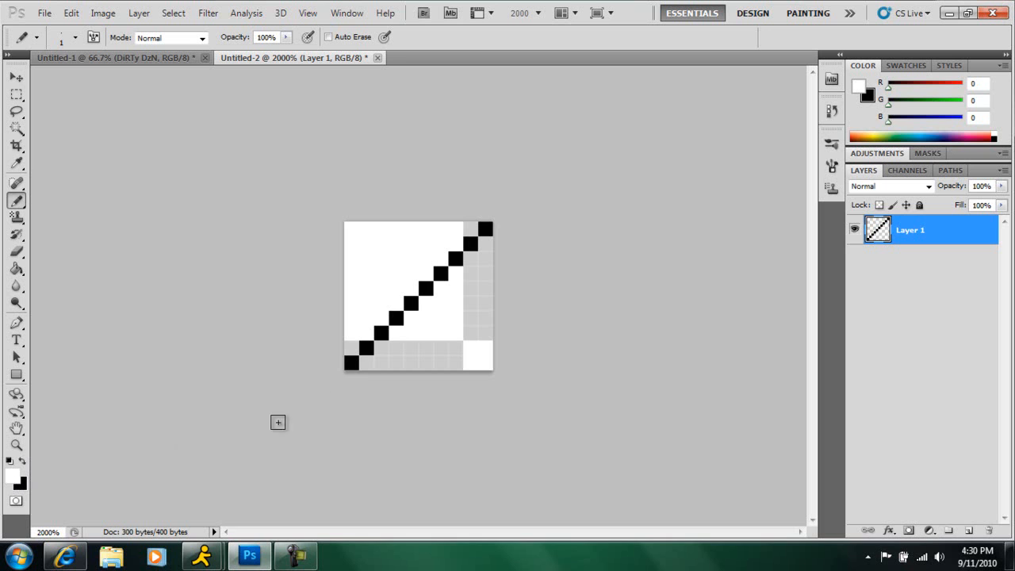
drag(351, 366, 483, 237)
click(485, 229)
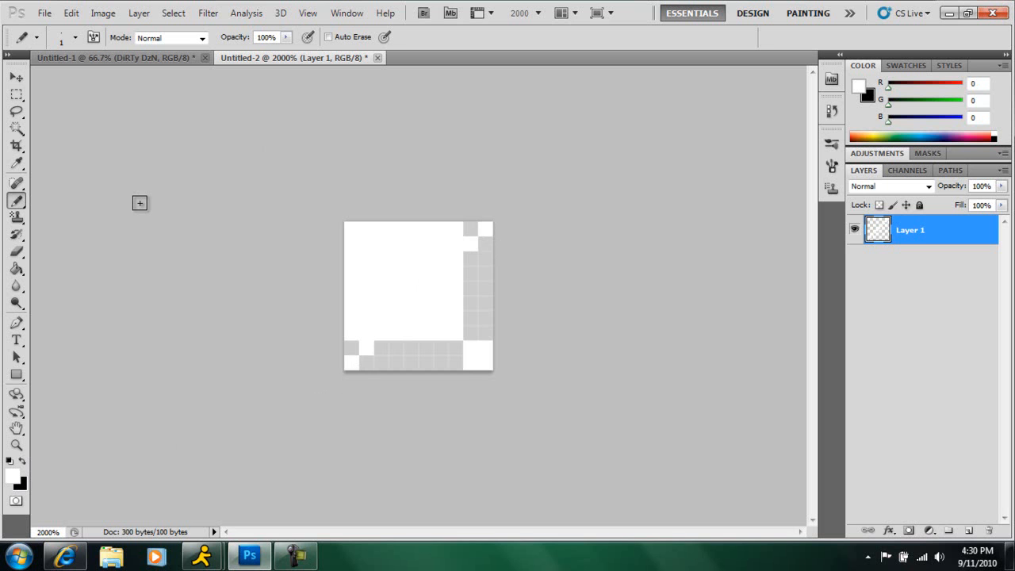
Step: Define the white diagonal as a pattern named White Stripes and close the 10 x 10 document without saving
click(70, 13)
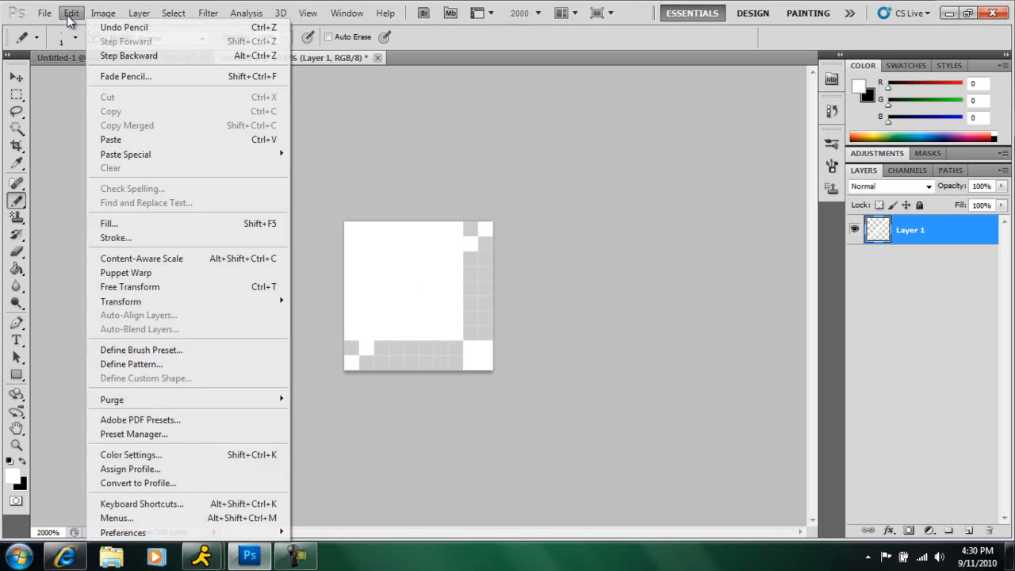
click(158, 364)
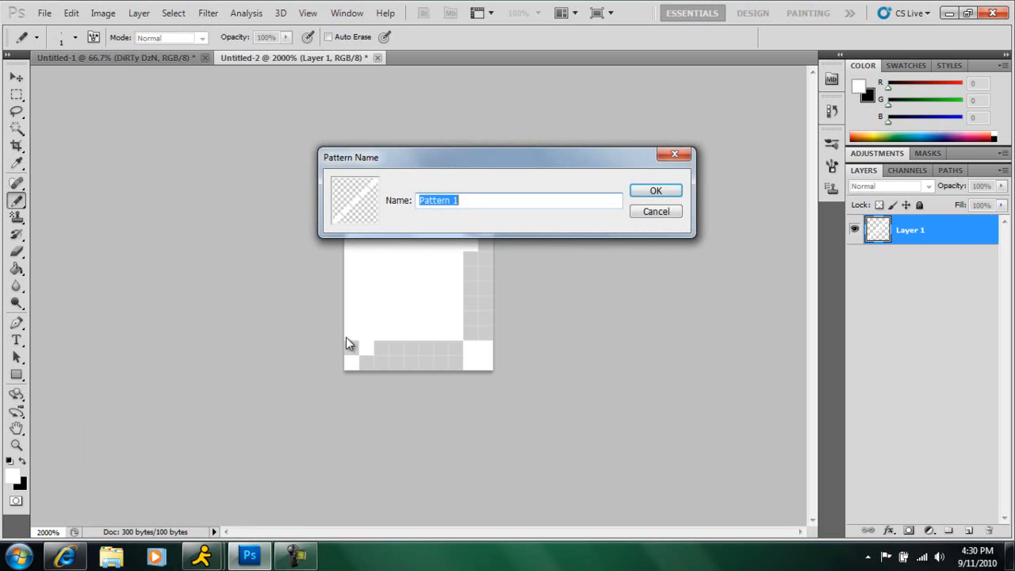
text(White Stripes)
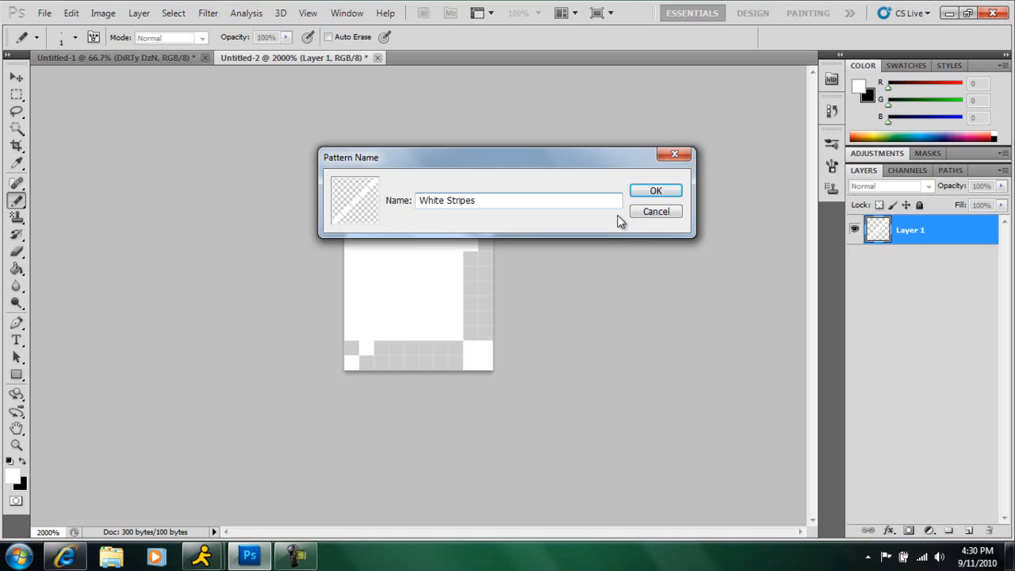
click(644, 193)
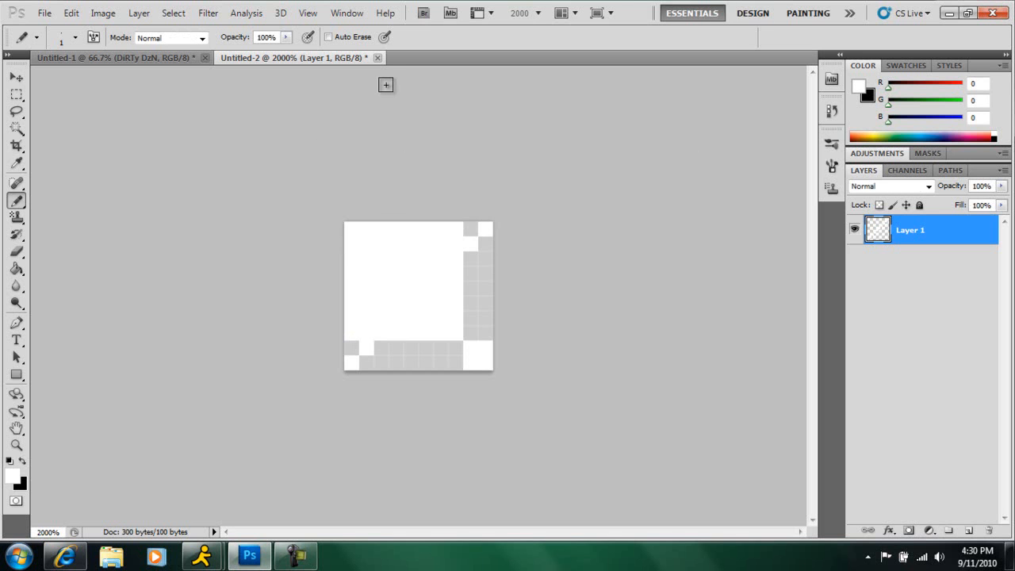
click(378, 58)
click(512, 216)
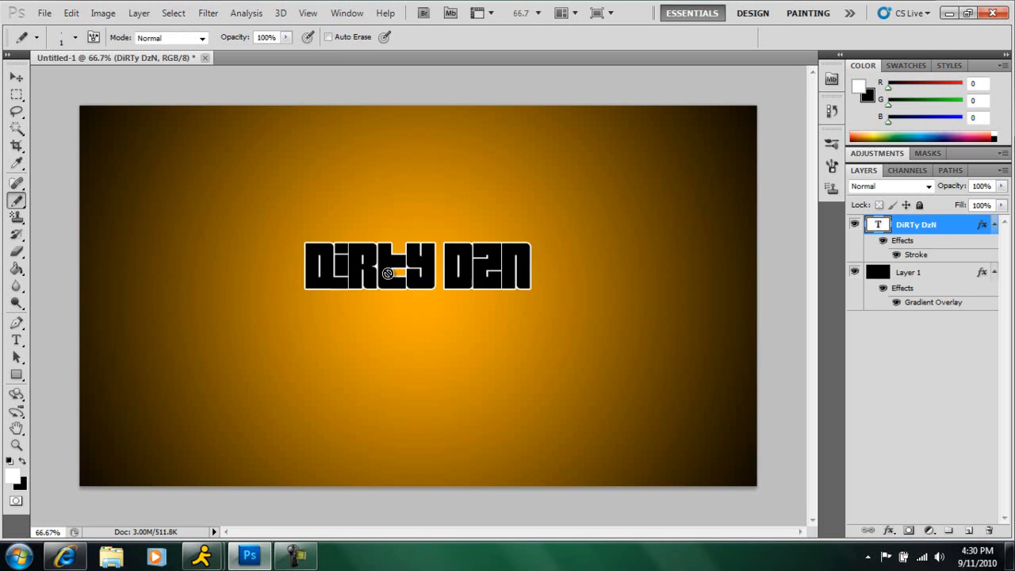
Step: Add a Pattern Overlay using the White Stripes pattern to the DiRTy DzN text layer
double_click(971, 230)
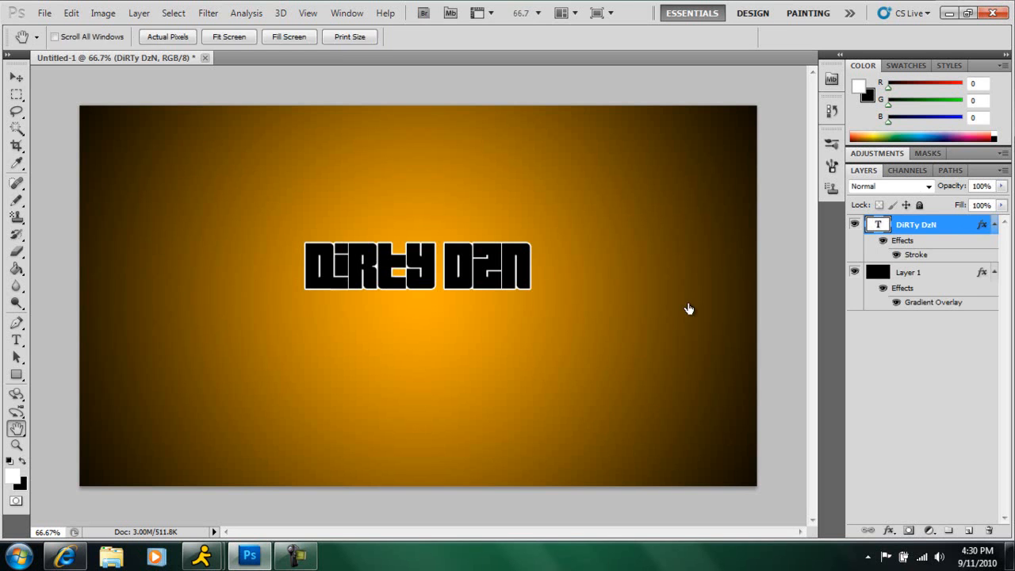
drag(623, 111, 725, 90)
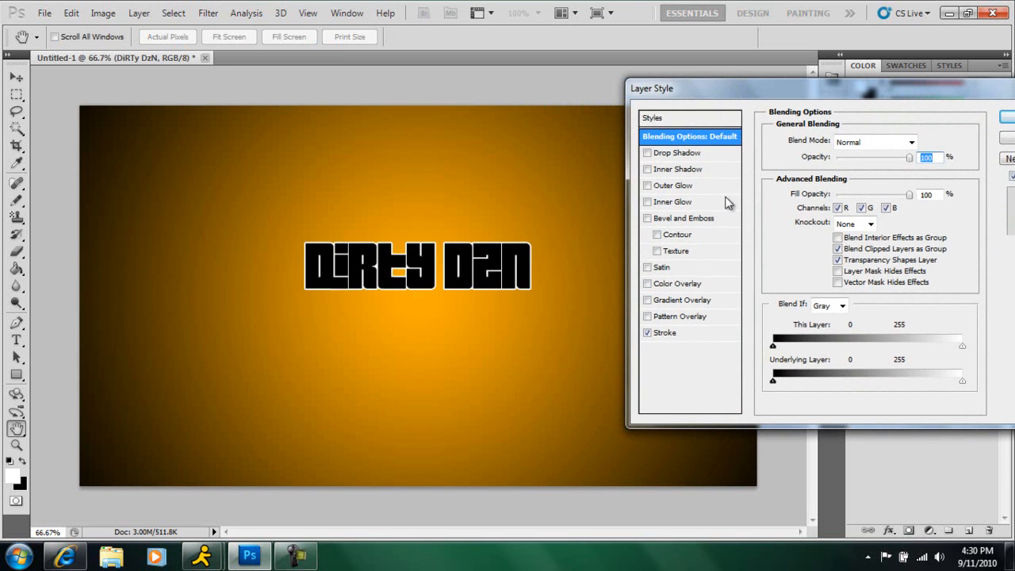
click(648, 316)
click(682, 317)
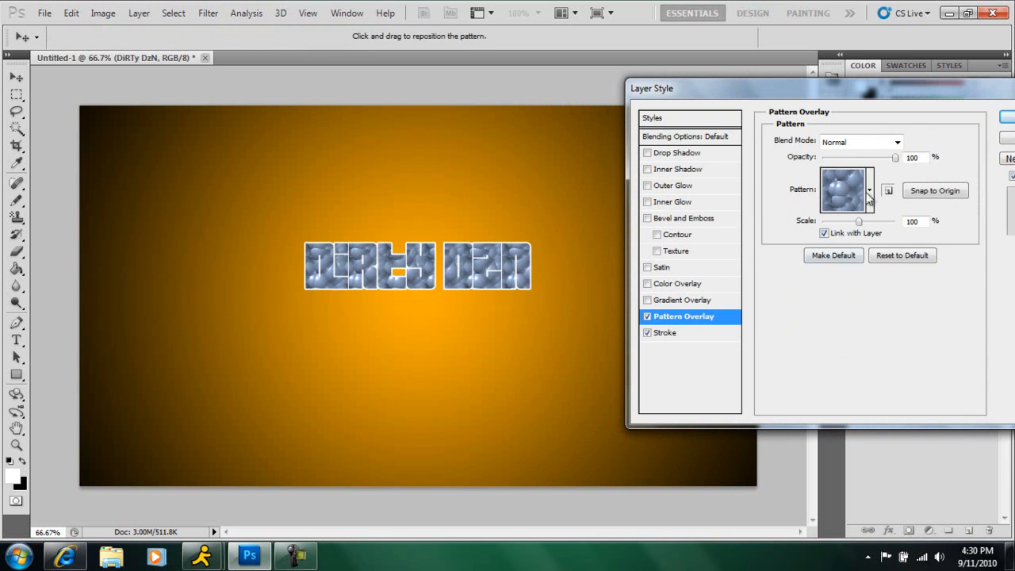
click(870, 191)
click(869, 237)
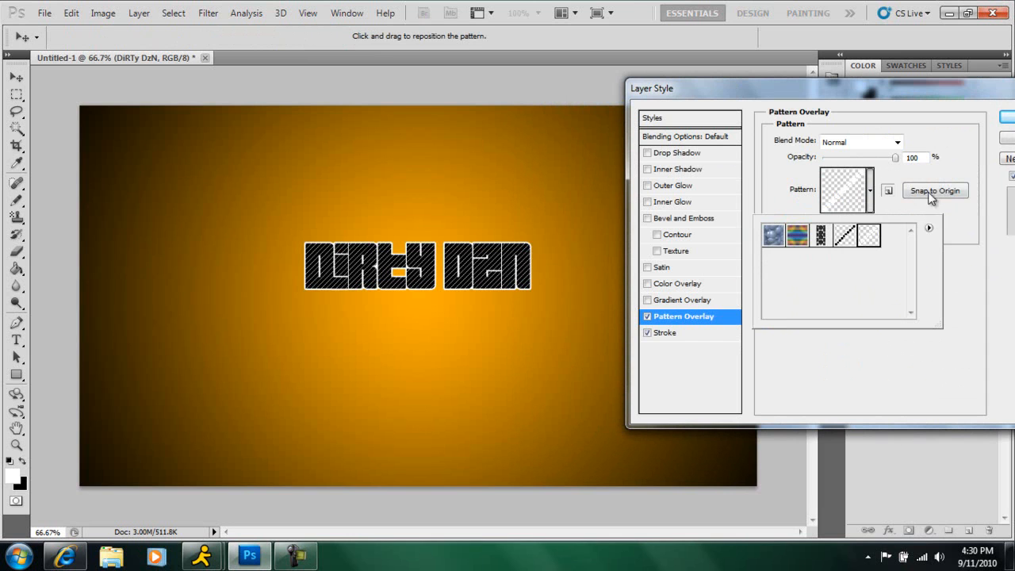
Step: Lower the opacity of the text's Pattern Overlay to make the stripes faint, and apply the layer style
click(926, 159)
text(15)
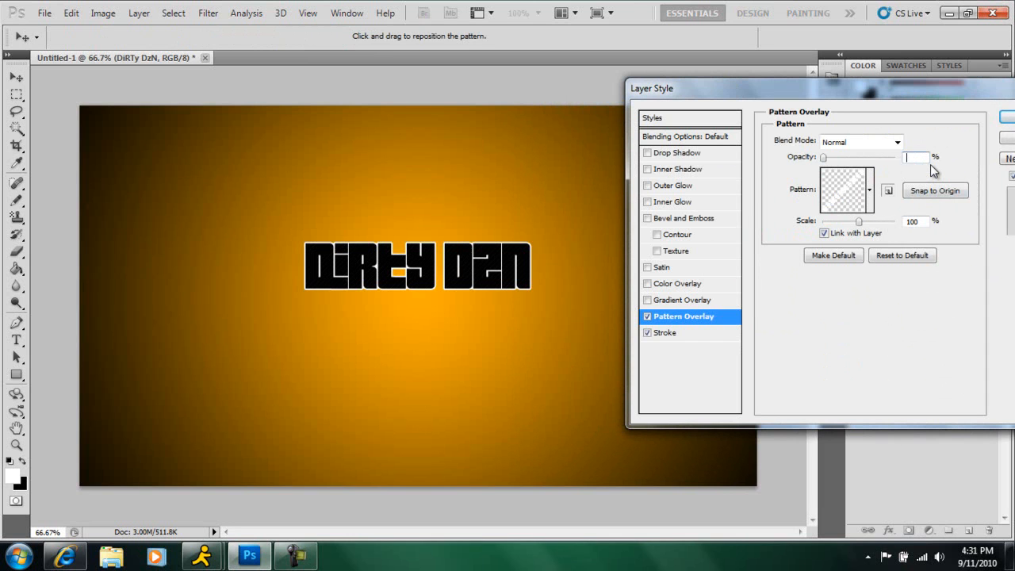
text(20)
key(BackSpace)
drag(913, 93, 807, 94)
click(952, 119)
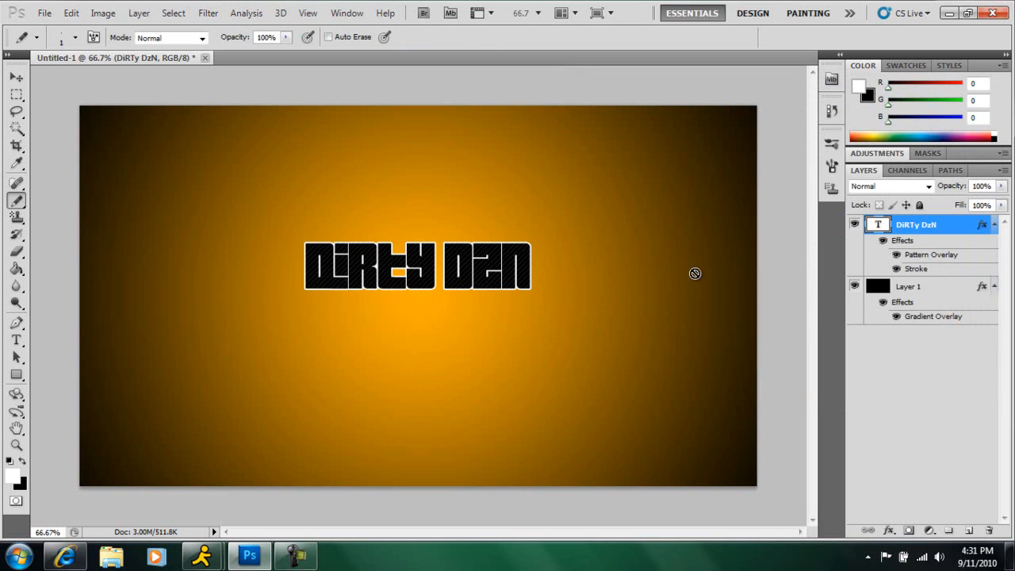
Step: Duplicate the DiRTy DzN text layer and flip the copy vertically
click(15, 77)
drag(958, 230, 970, 530)
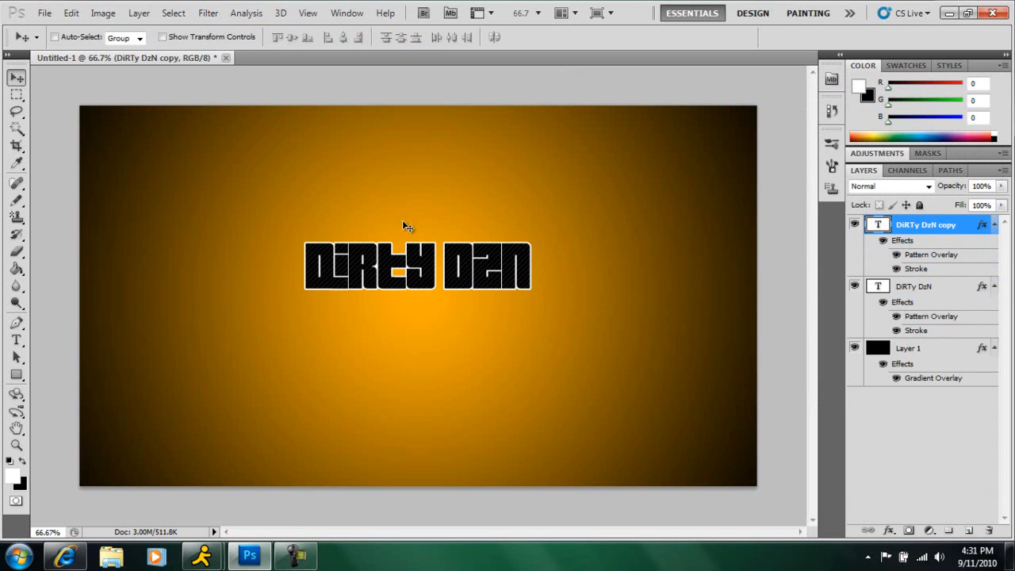
click(70, 13)
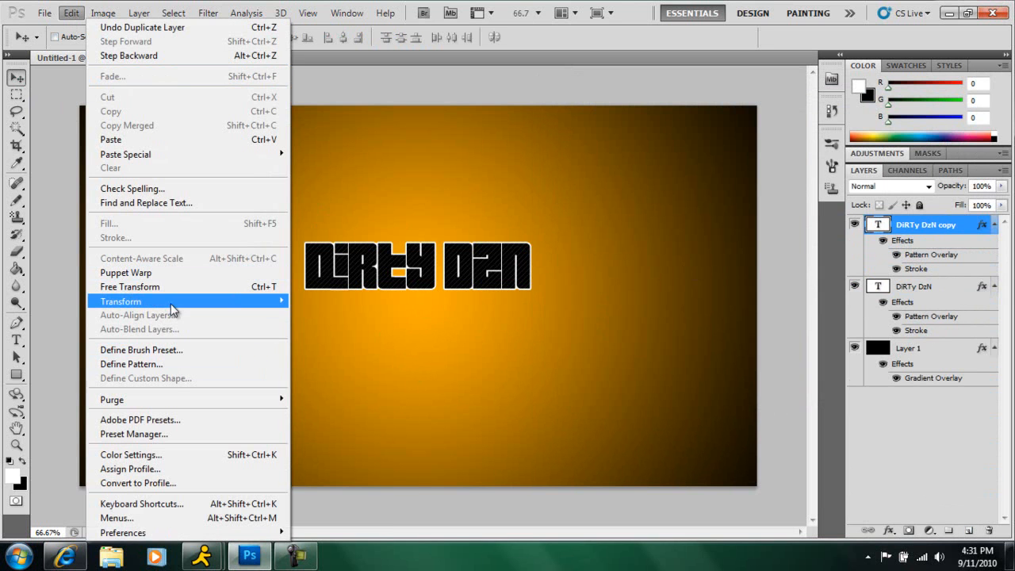
mouse_move(171, 302)
click(334, 476)
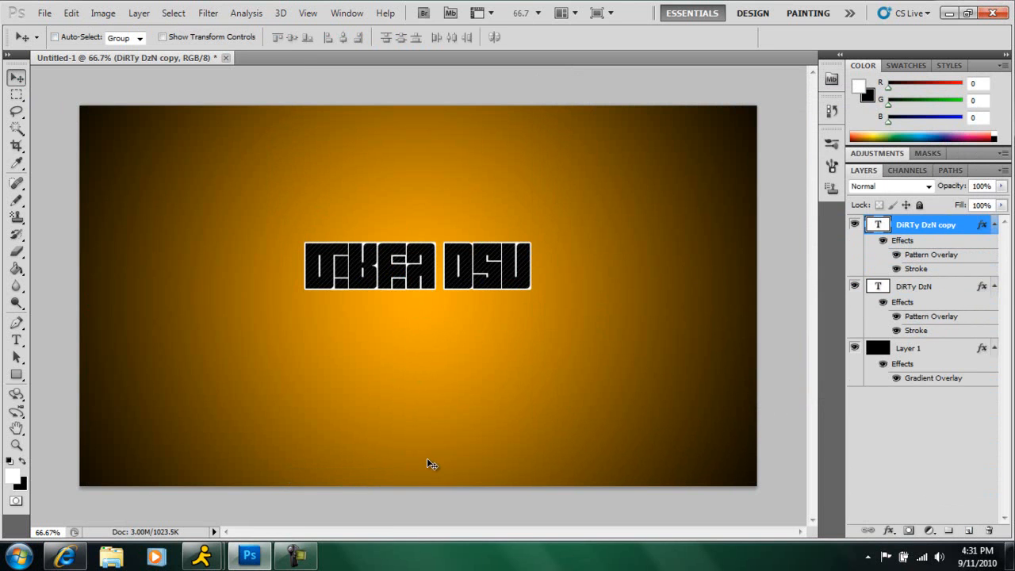
Step: Nudge the flipped text copy down until it sits directly beneath the original text, leaving only a thin gap
key(Down)
key(Down)
key(Down)
key(Down)
key(Down)
key(Down)
key(Down)
key(Down)
key(Down)
key(Down)
key(Down)
key(Down)
key(Down)
key(Down)
key(Down)
key(Down)
key(Down)
key(Down)
key(Down)
key(Down)
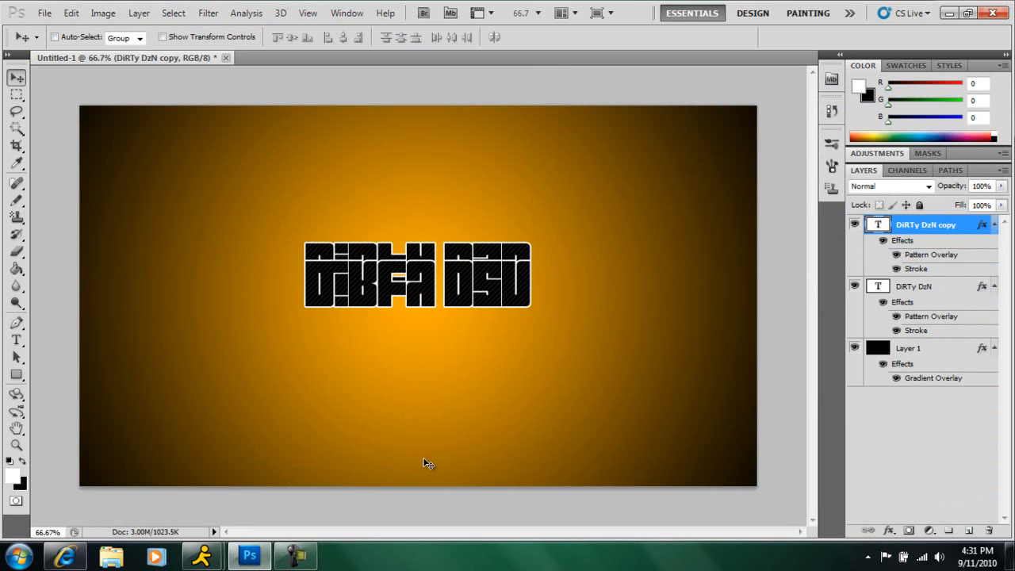
key(Down)
key(Down)
key(Down)
key(Down)
key(Down)
key(Down)
key(Down)
key(Down)
key(Down)
key(Down)
key(Down)
key(Down)
key(Down)
key(Down)
key(Down)
key(Down)
key(Down)
key(Down)
key(Down)
key(Down)
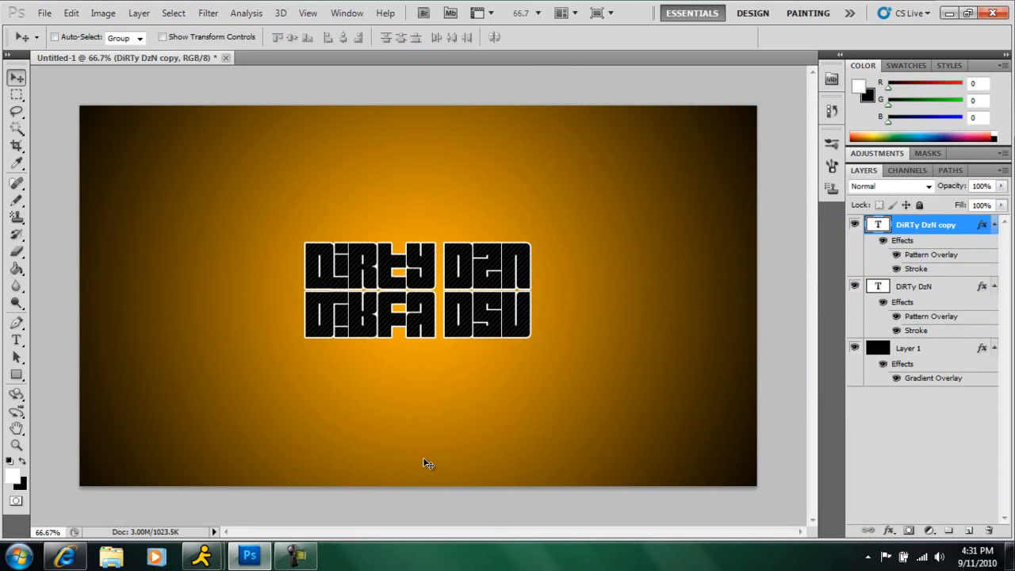
key(Up)
key(Up)
key(Up)
key(Up)
key(Up)
key(Up)
key(Up)
key(Up)
key(Up)
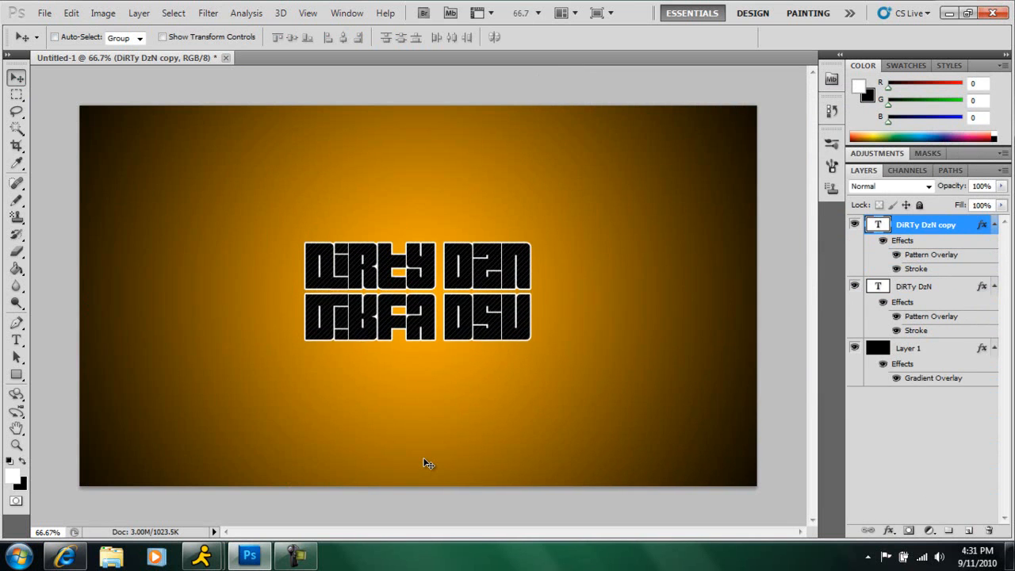
key(Up)
key(Up)
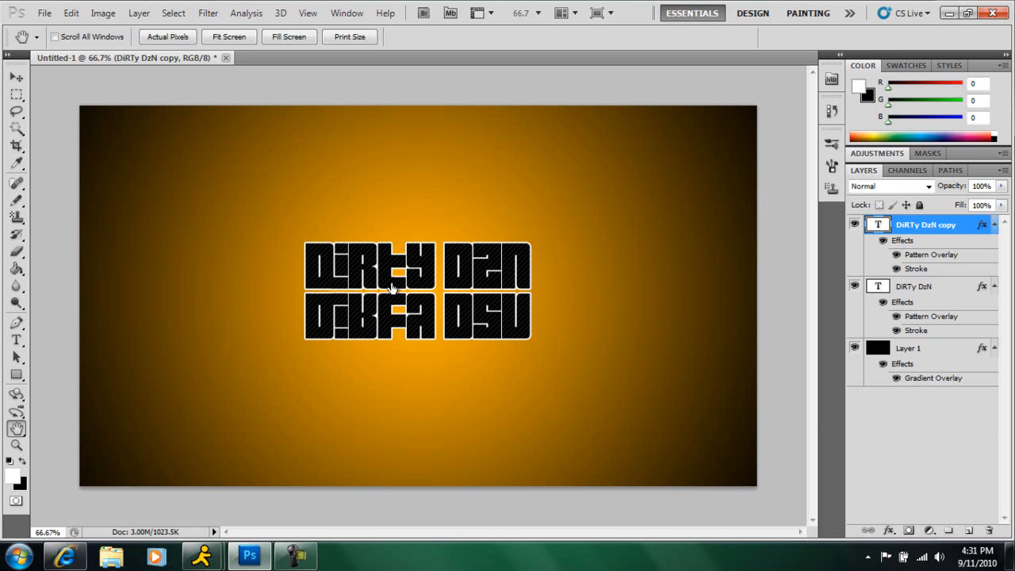
Step: Remove the Stroke effect from the flipped DiRTy DzN copy
double_click(968, 231)
click(561, 334)
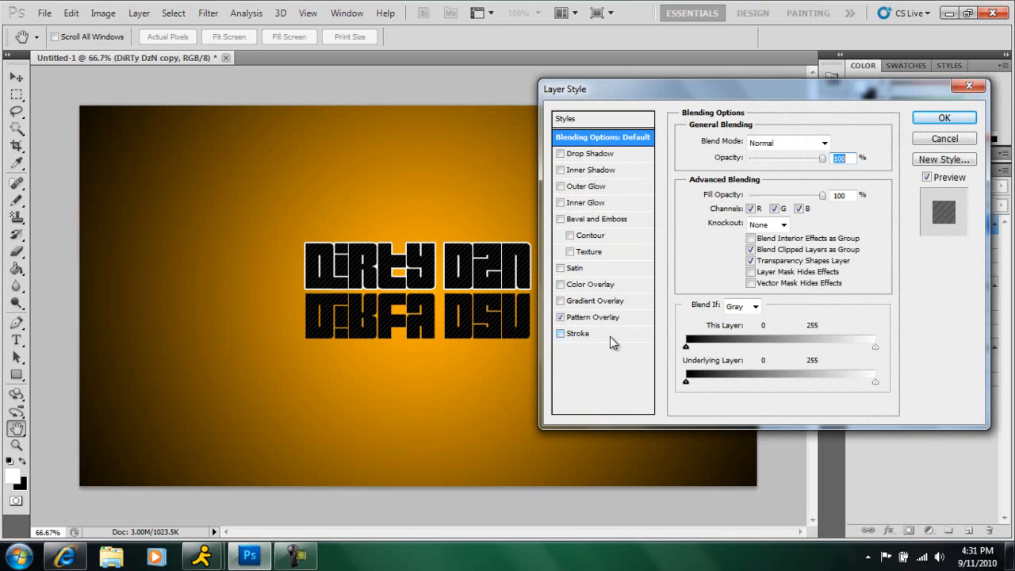
click(942, 119)
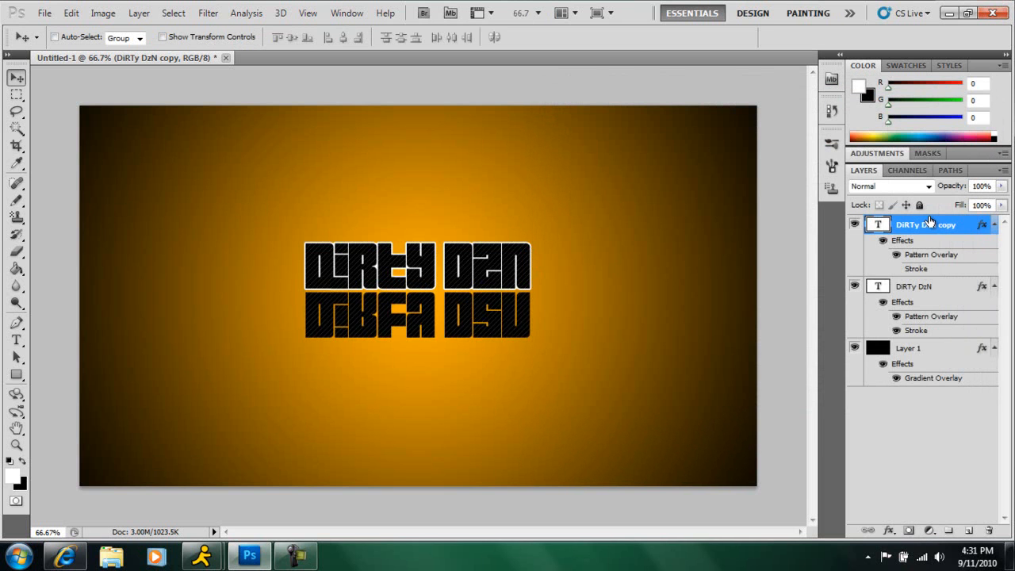
Step: Add a layer mask to the flipped copy and fade its lower part with a black-to-white linear gradient drawn upward from its bottom edge
click(909, 530)
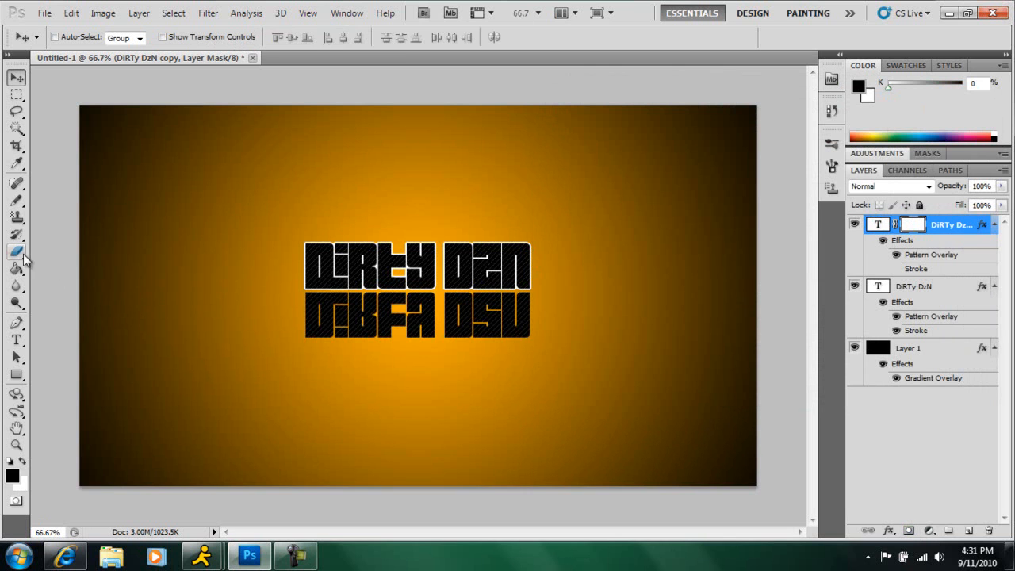
drag(17, 270, 84, 265)
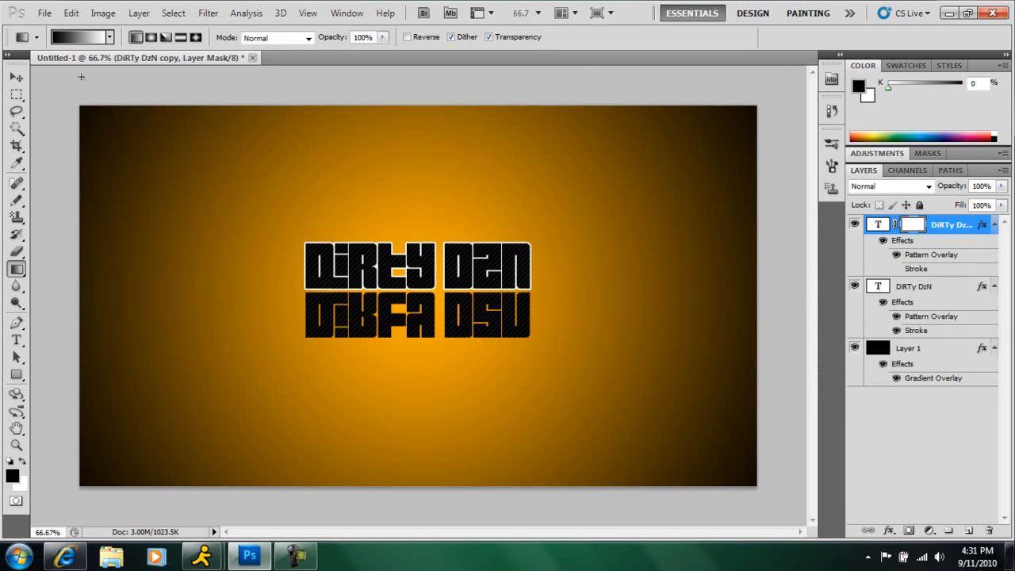
click(110, 37)
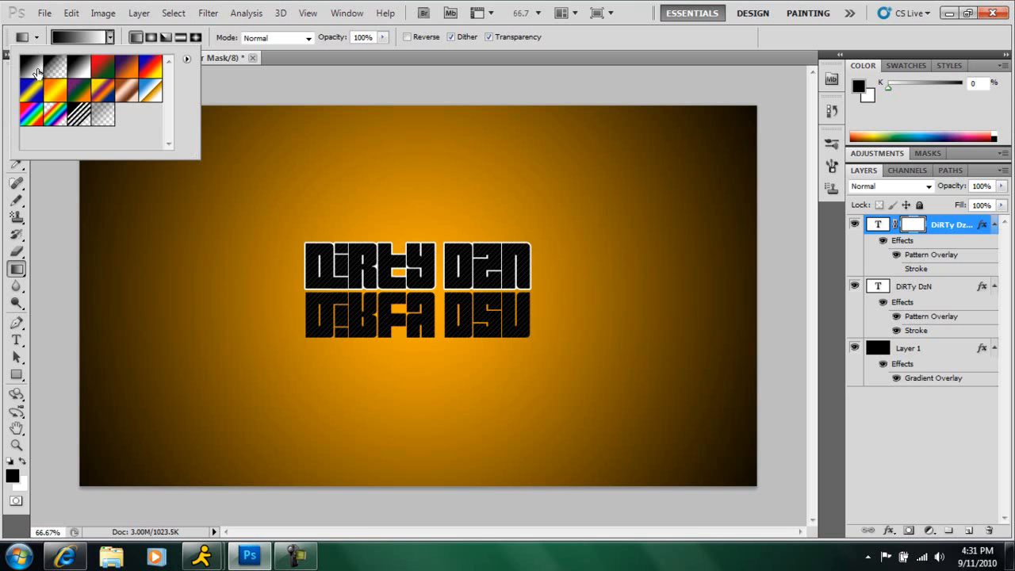
click(110, 37)
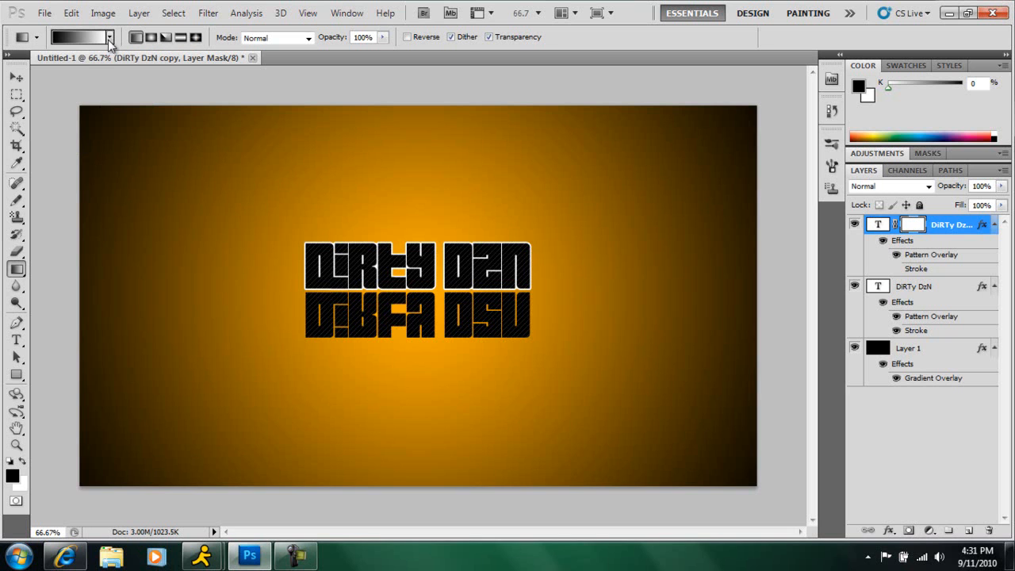
click(22, 462)
click(22, 461)
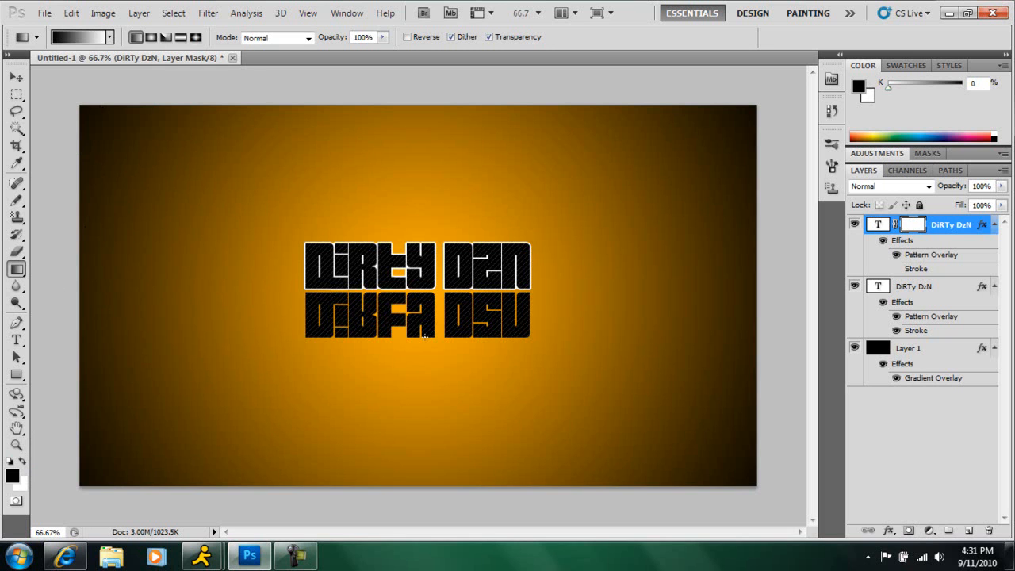
drag(428, 337, 429, 264)
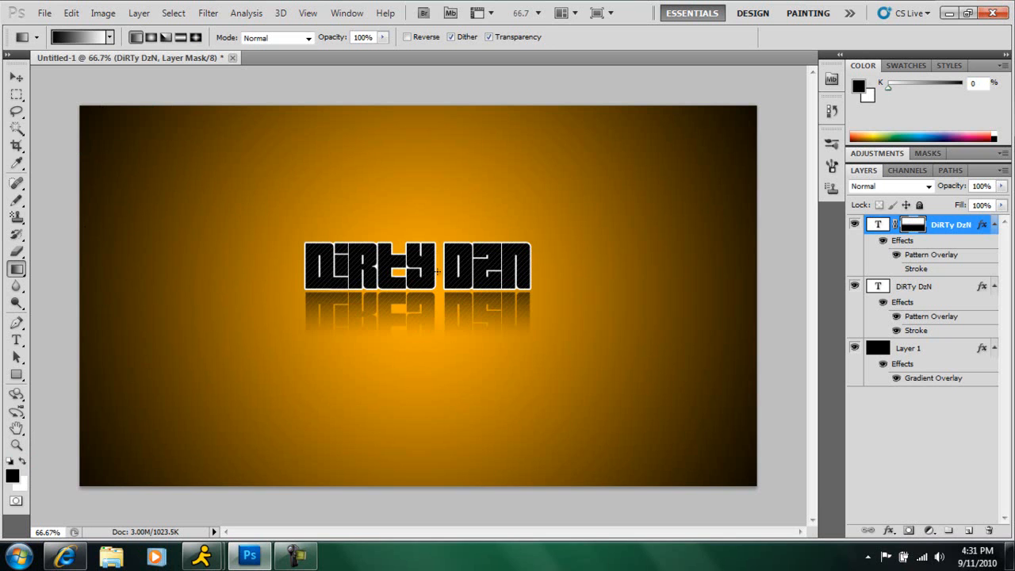
Step: Reduce the reflection layer's opacity to 72% and switch to the Move tool
click(1001, 185)
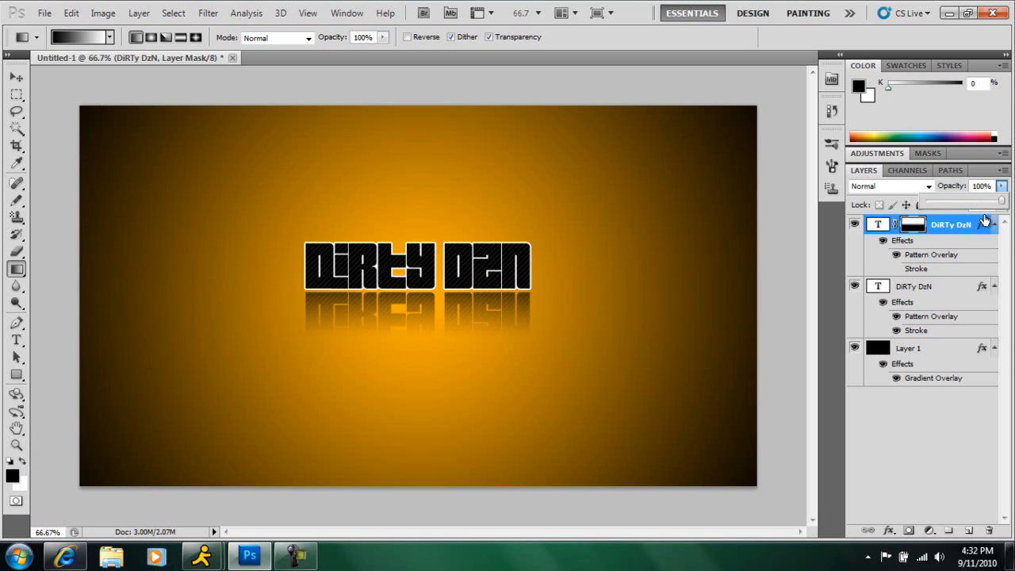
drag(1006, 206, 982, 206)
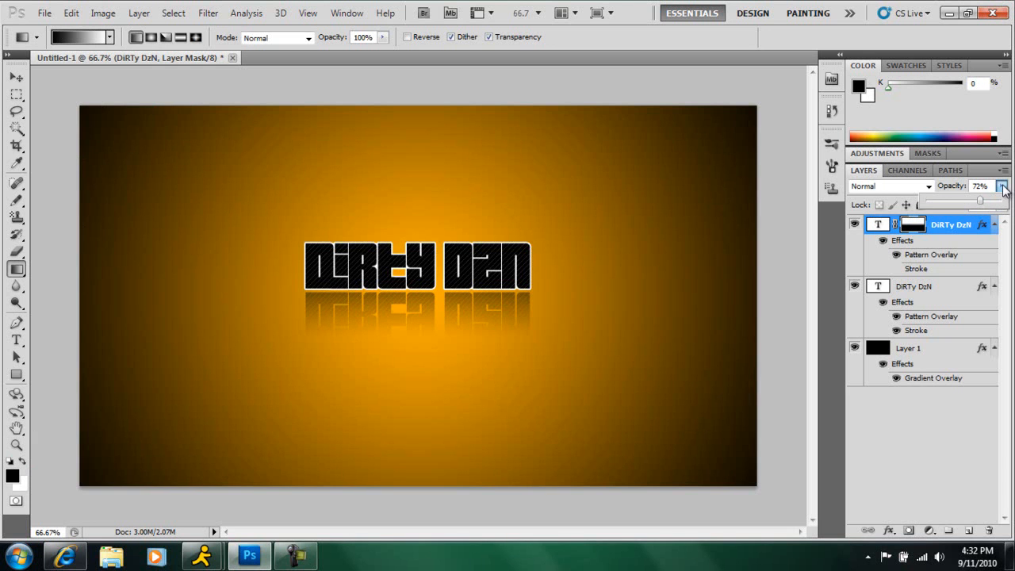
click(1003, 188)
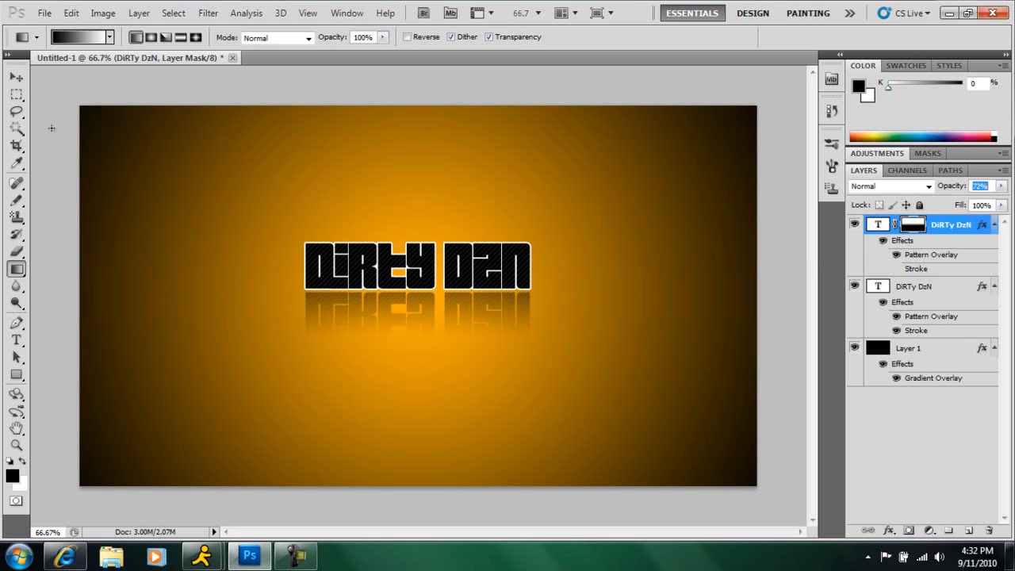
click(16, 77)
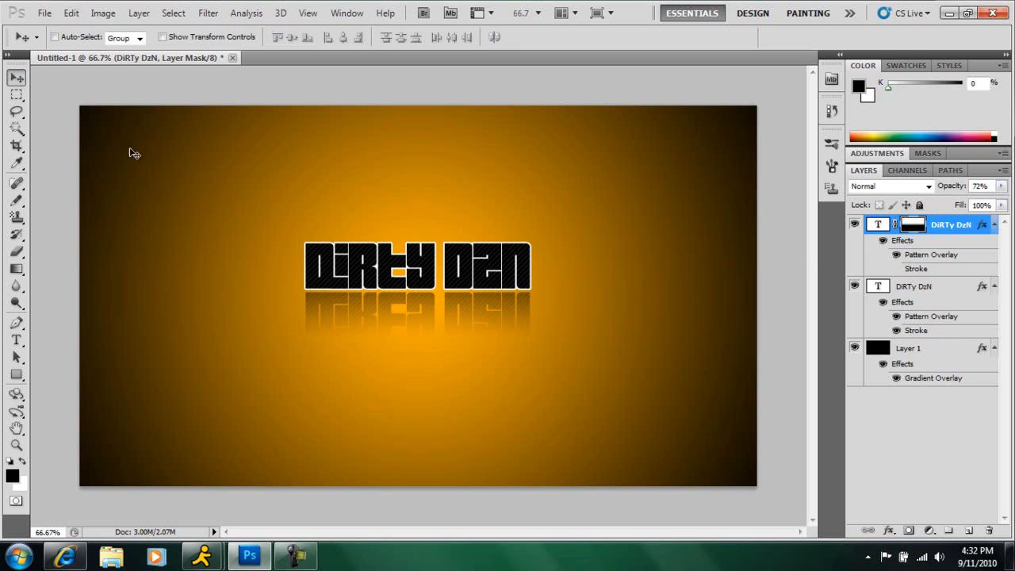
Step: Choose the Brush tool with the 148 px star-shaped sparkle tip and set its size to 65 px
click(16, 200)
click(50, 201)
click(75, 37)
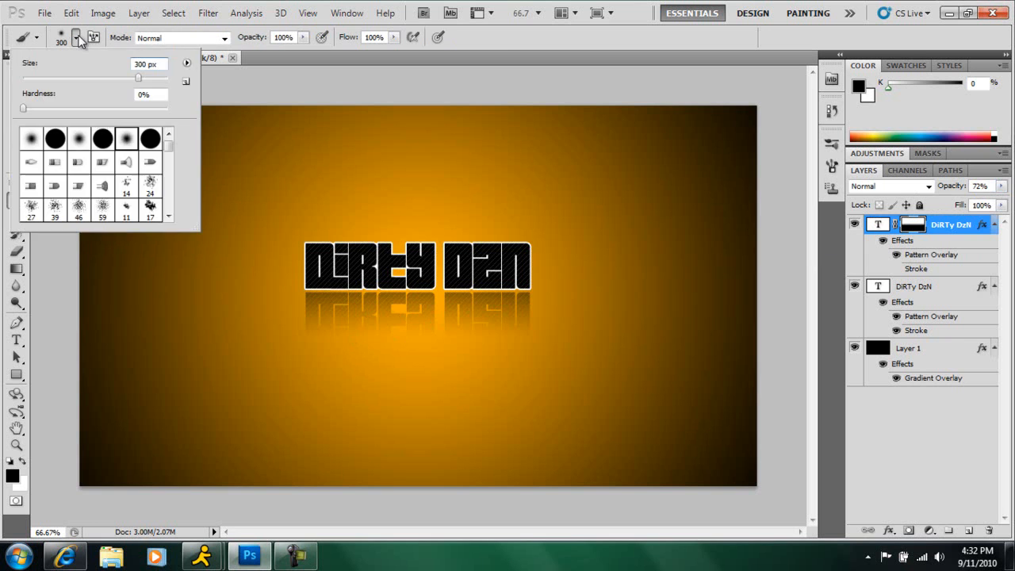
drag(169, 155, 171, 192)
click(128, 162)
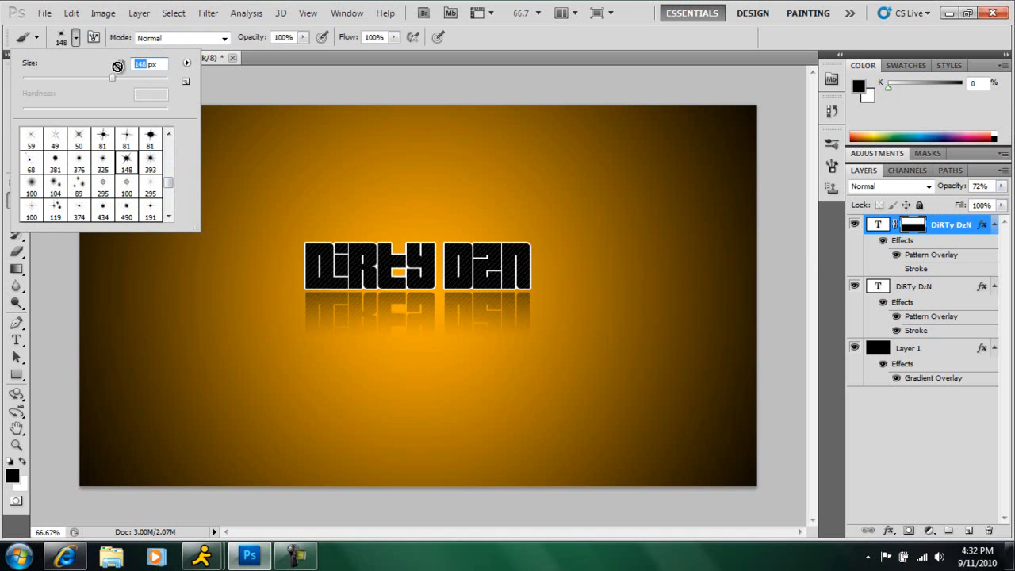
text(65)
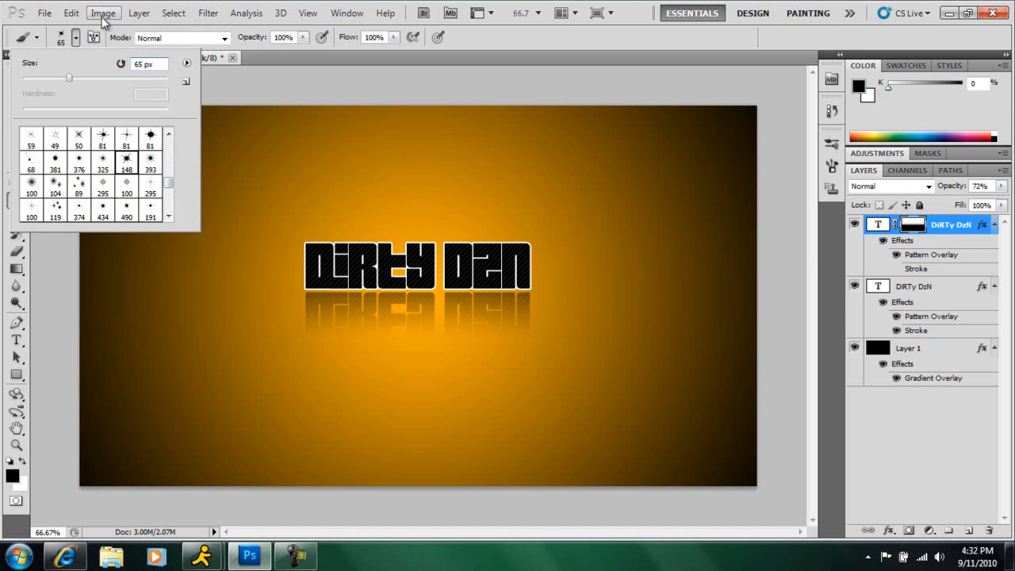
click(76, 40)
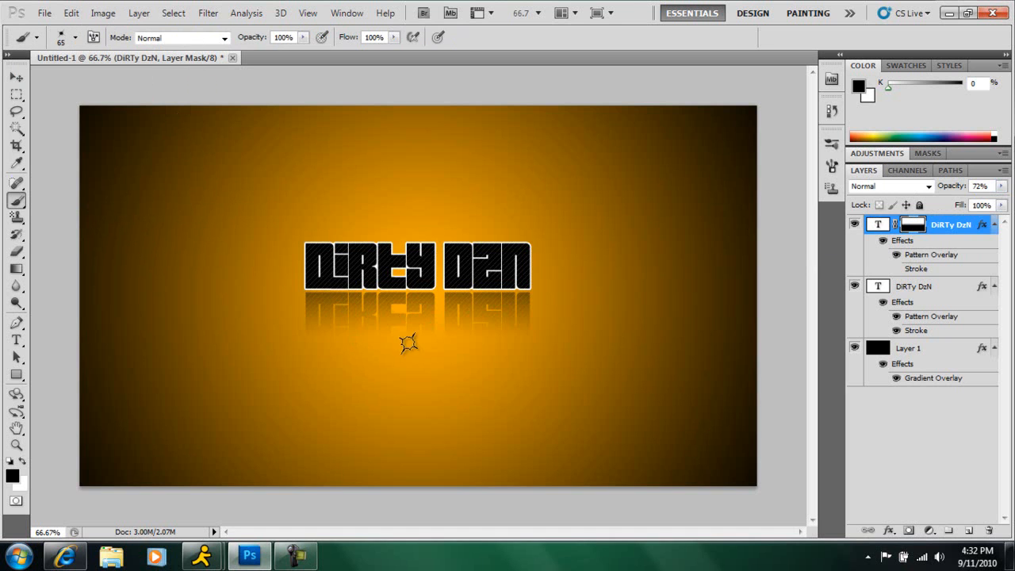
Step: Add a new layer and stamp white sparkles on the lower-left and upper-right corners of the DiRTy DzN text
click(21, 462)
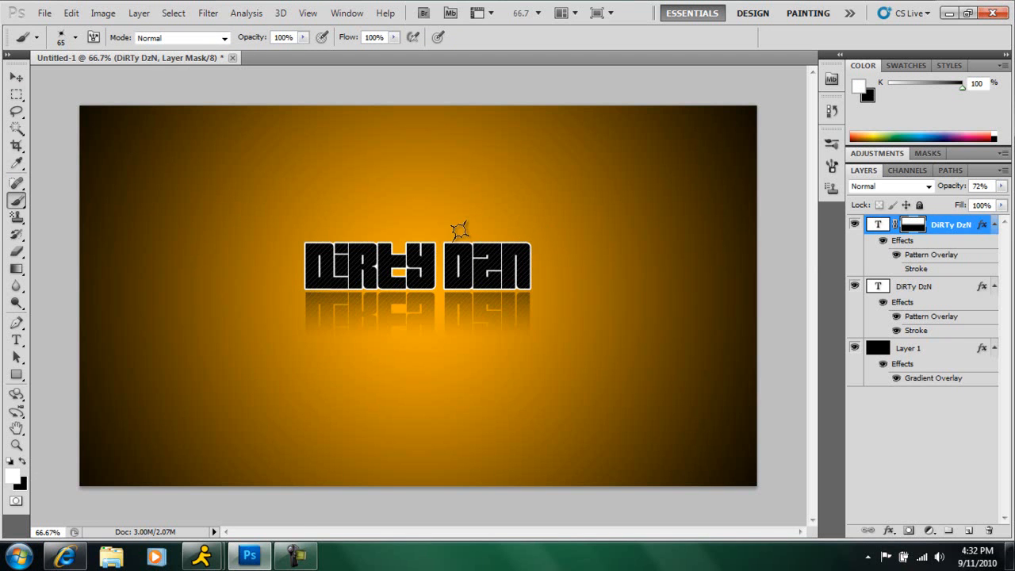
click(139, 13)
mouse_move(220, 27)
click(349, 29)
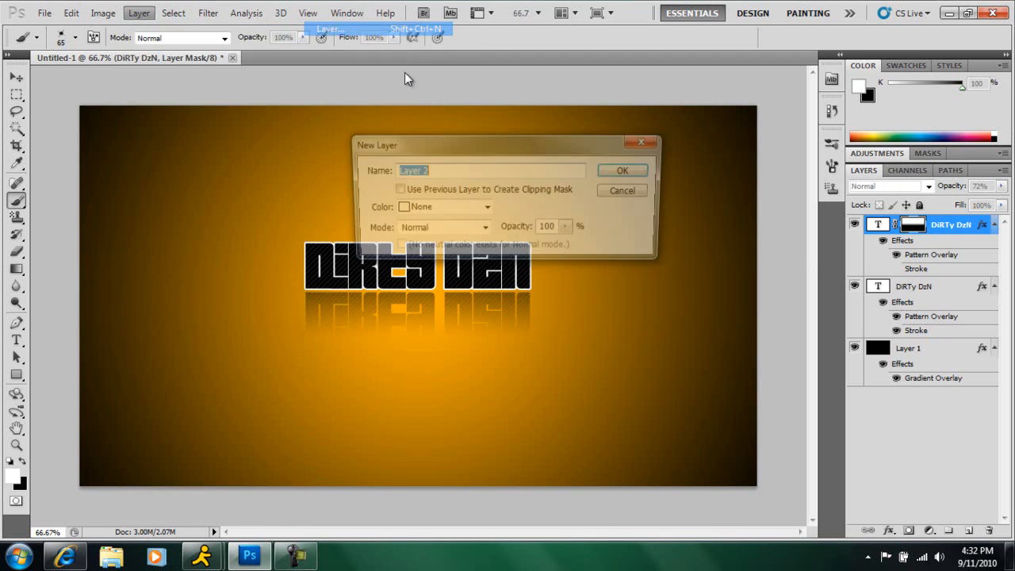
click(626, 170)
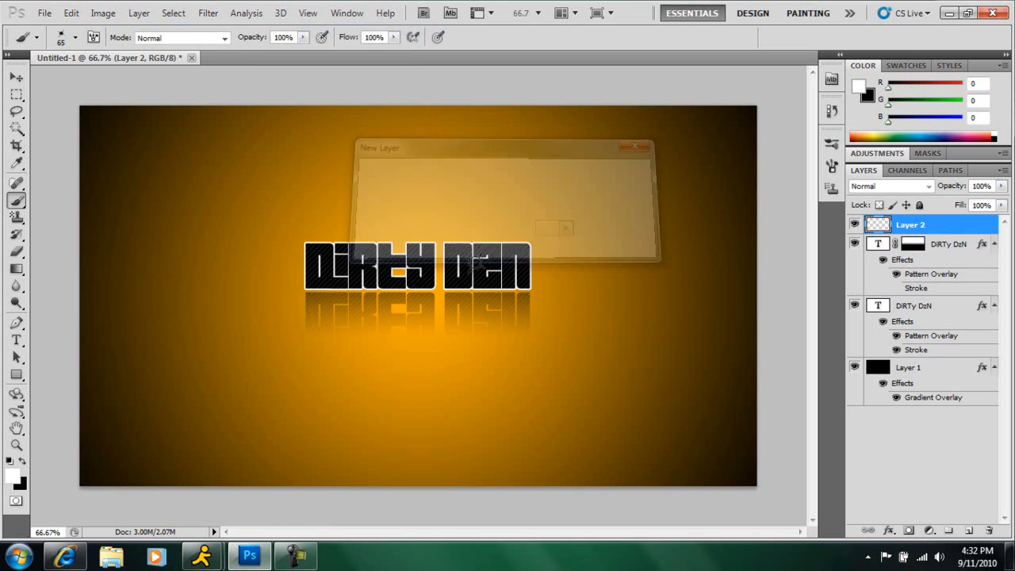
click(306, 285)
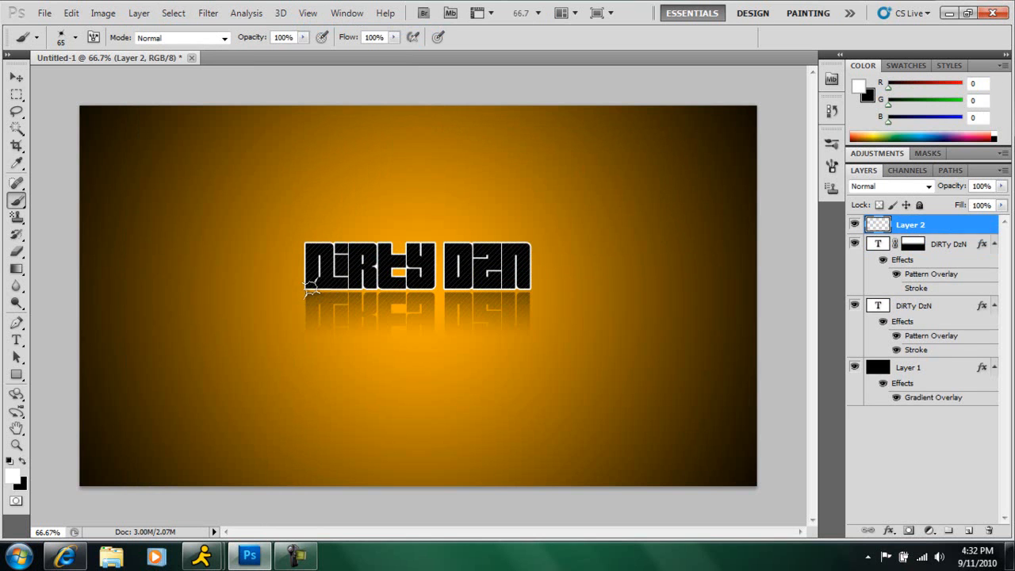
click(529, 242)
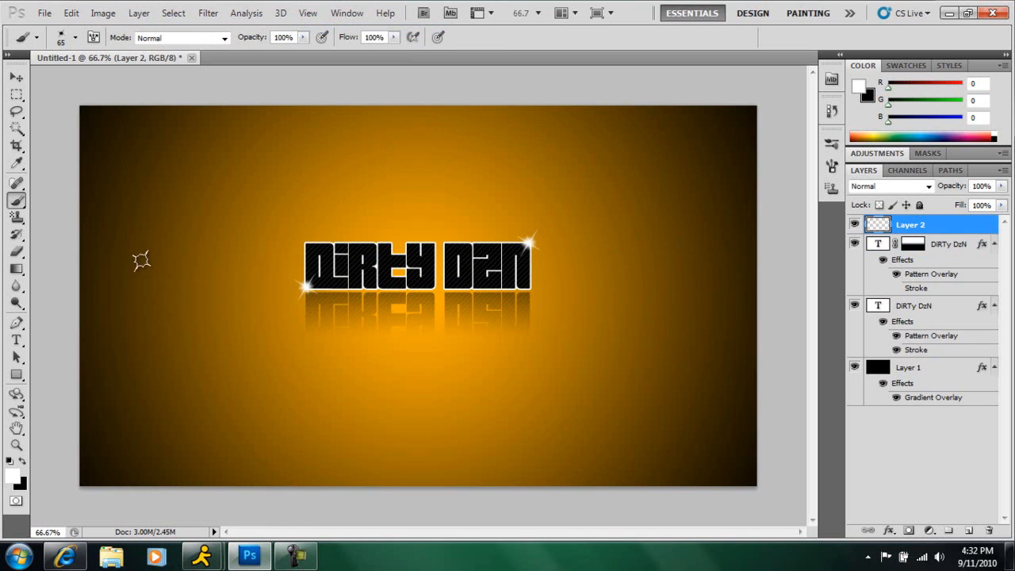
click(17, 76)
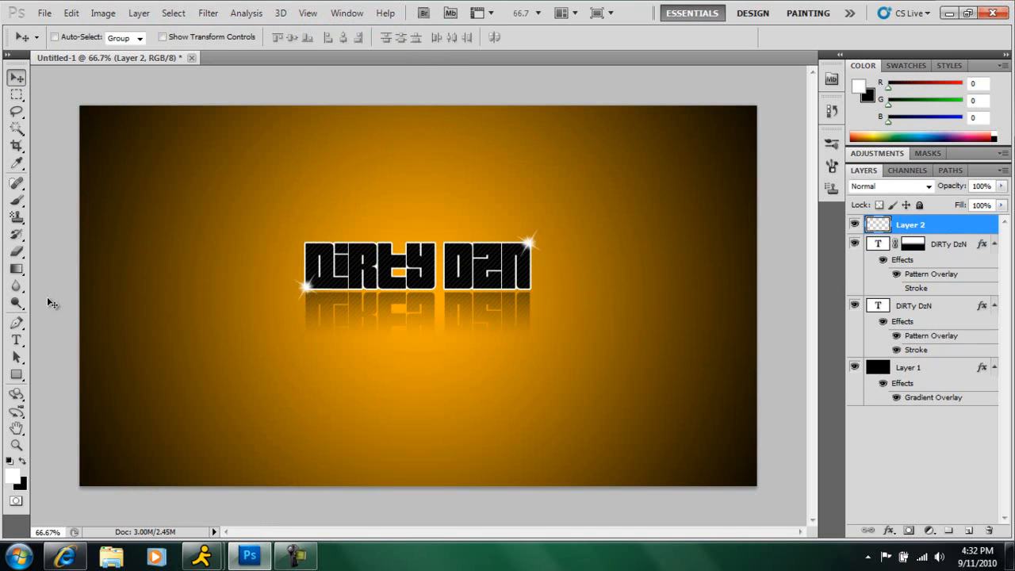
Step: Add a new layer with the white text line "Gfx Tutorials | Video Editing | Motion Graphic Desgn" below the reflection
click(139, 13)
mouse_move(167, 30)
click(333, 29)
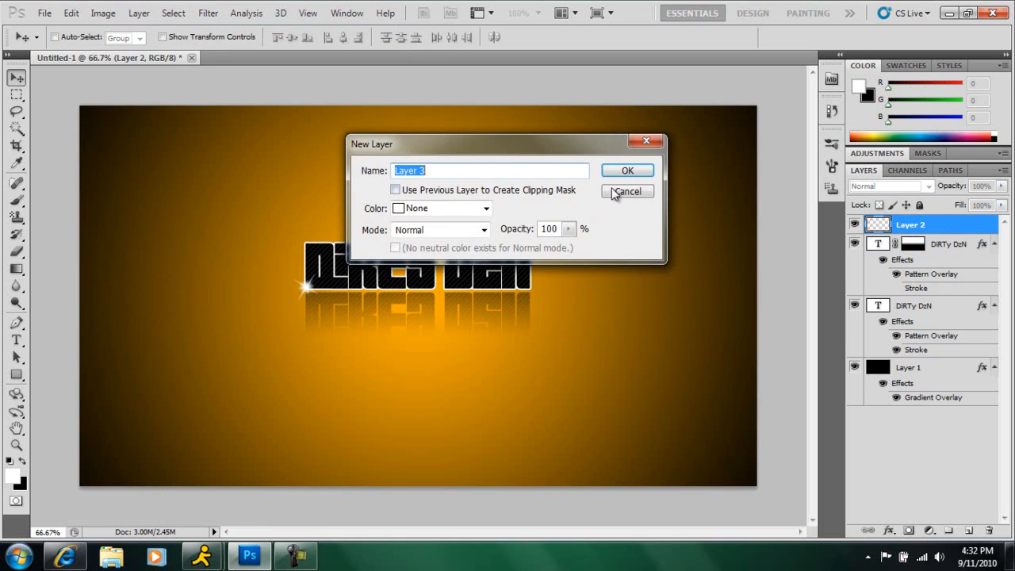
click(627, 171)
click(17, 339)
click(320, 426)
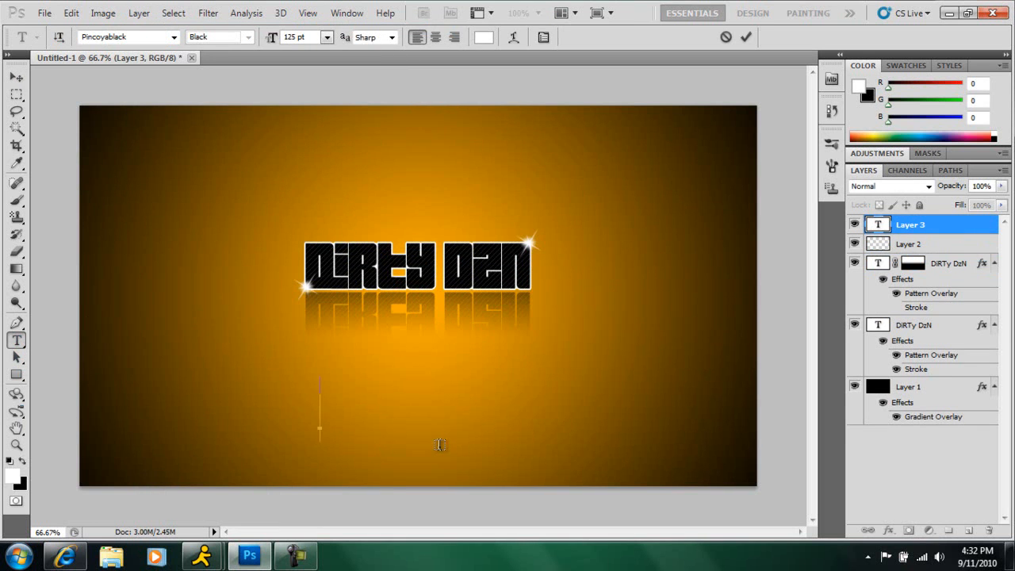
text(gfx tutorialas)
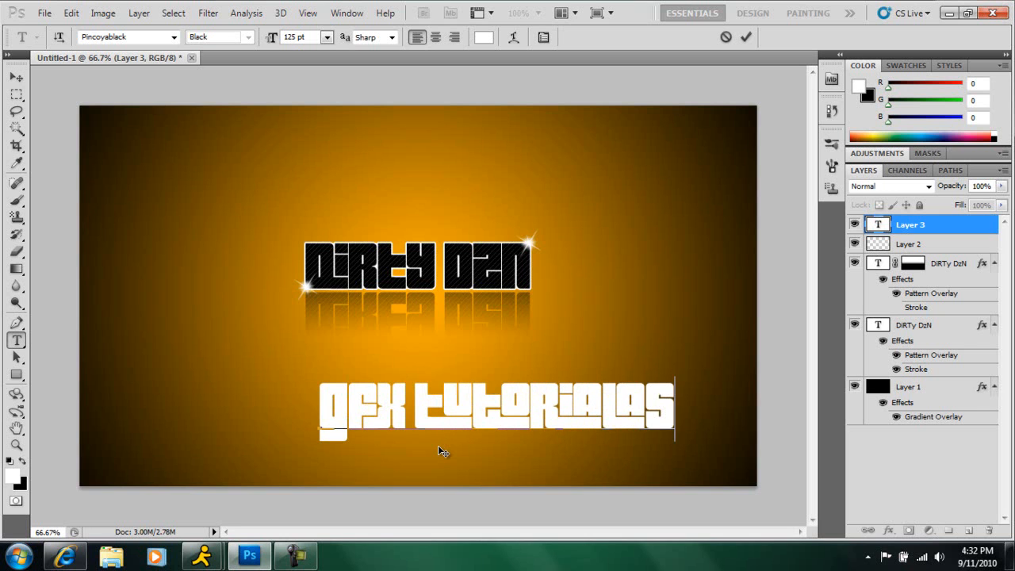
key(BackSpace)
key(BackSpace)
text(s)
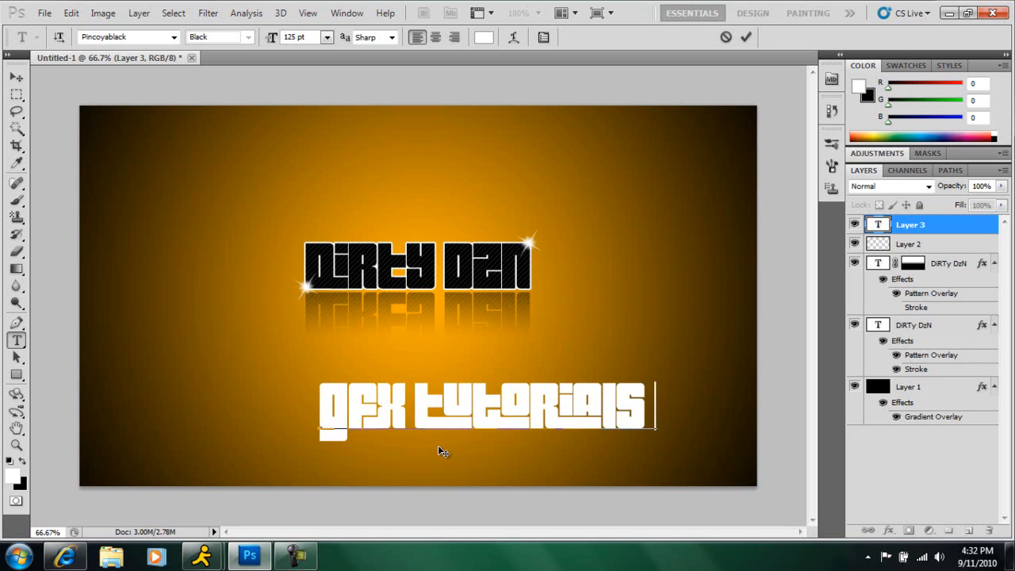
text( | video)
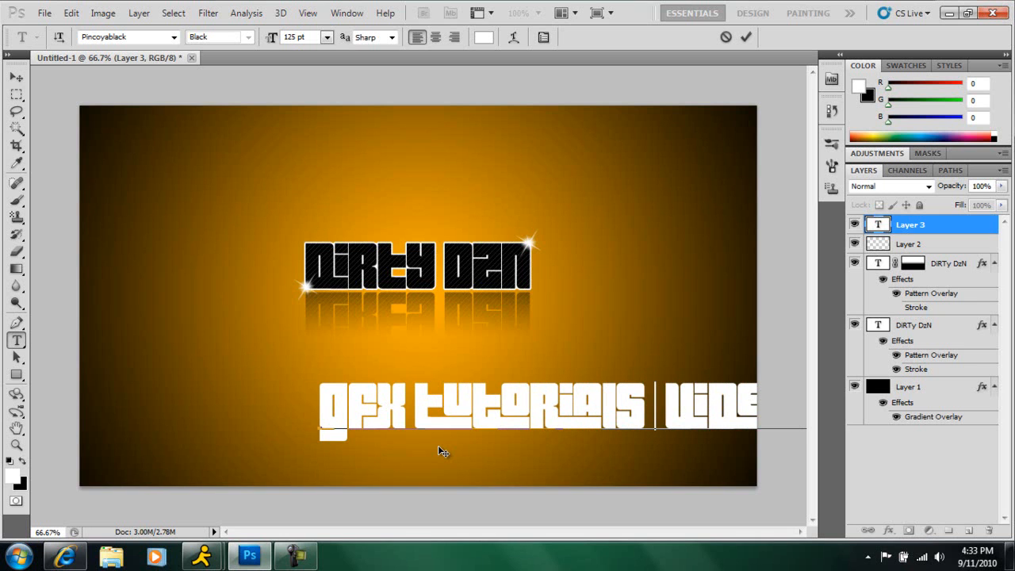
Step: Set the whole tagline to 30 pt and shift it slightly up and to the left
key(ctrl+a)
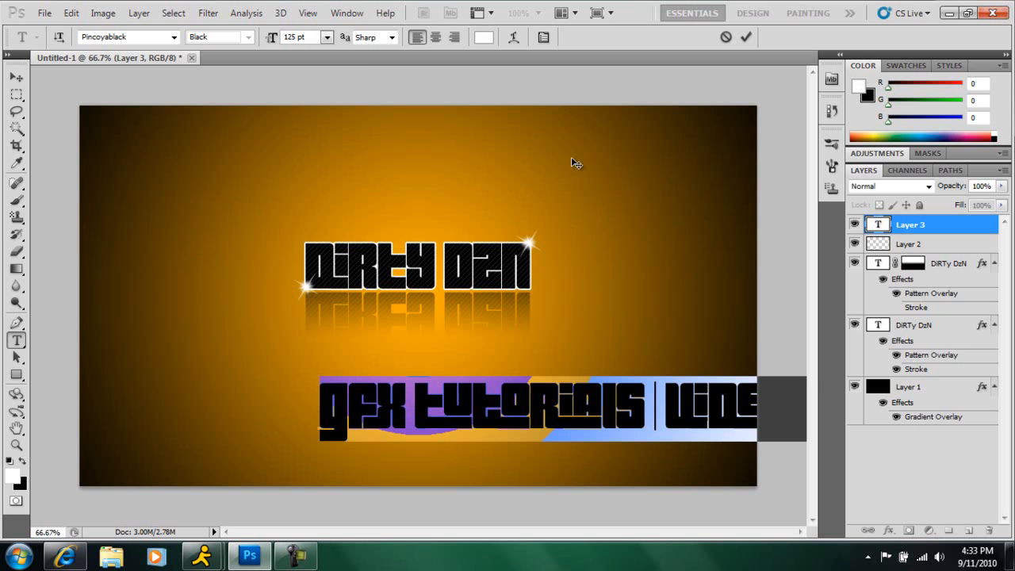
click(327, 37)
click(316, 224)
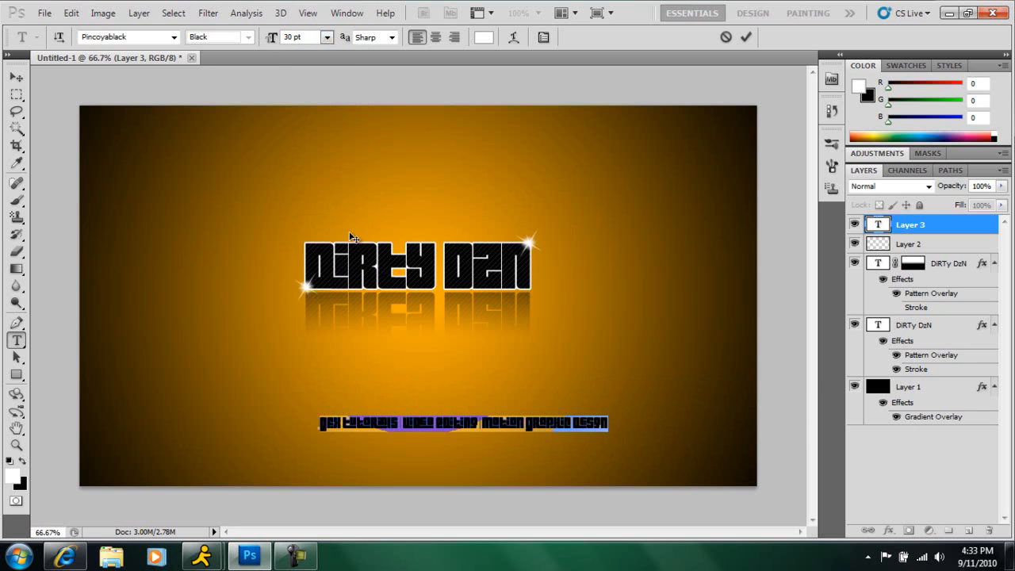
click(16, 77)
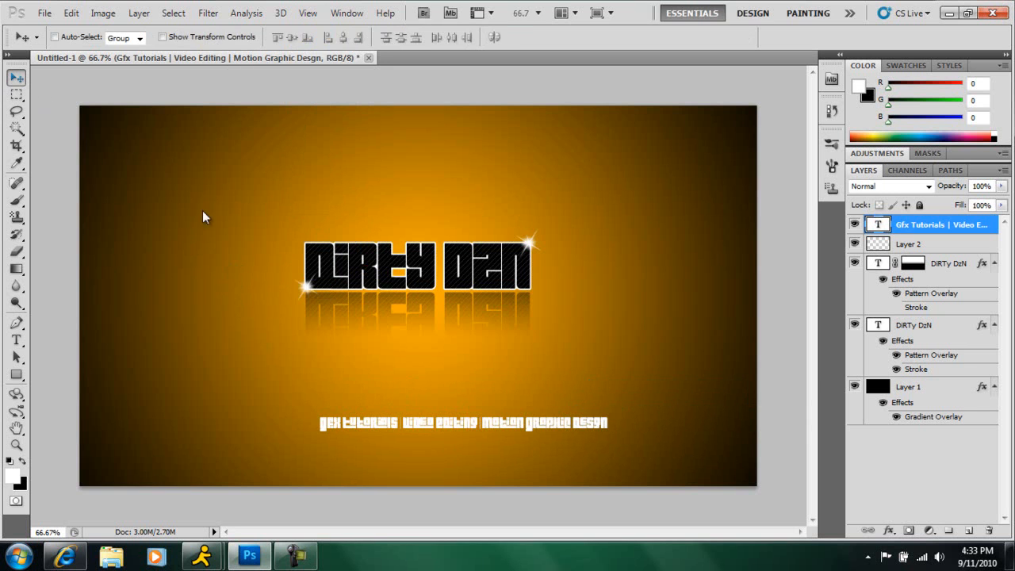
drag(545, 429, 532, 413)
Step: Correct the tagline's last word to "Design" and set the text size to 48 pt
double_click(873, 230)
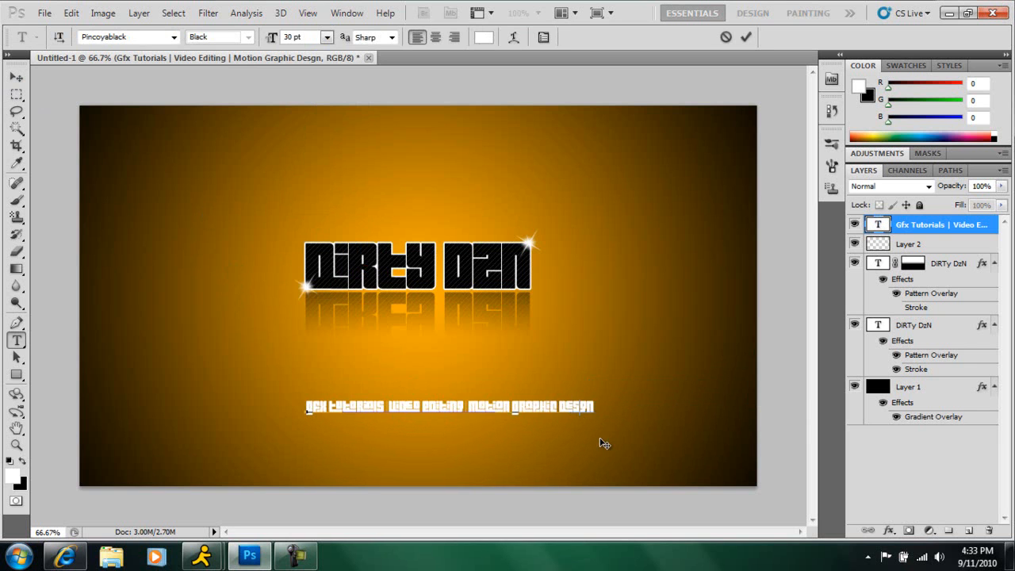
double_click(881, 231)
click(326, 39)
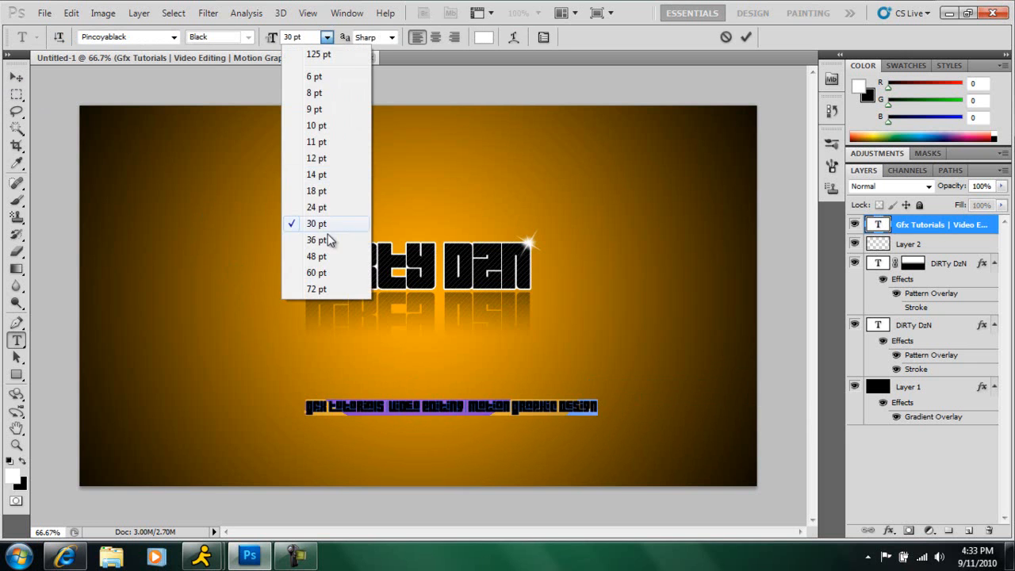
click(325, 261)
click(16, 77)
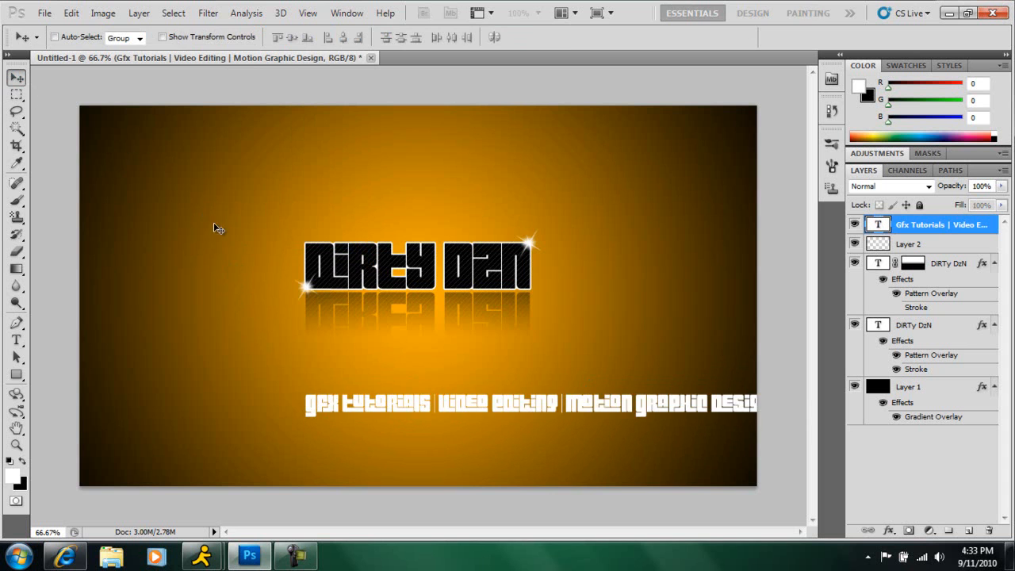
Step: Center the tagline directly beneath the DiRTy DzN reflection and change its text color to black
drag(525, 405, 406, 355)
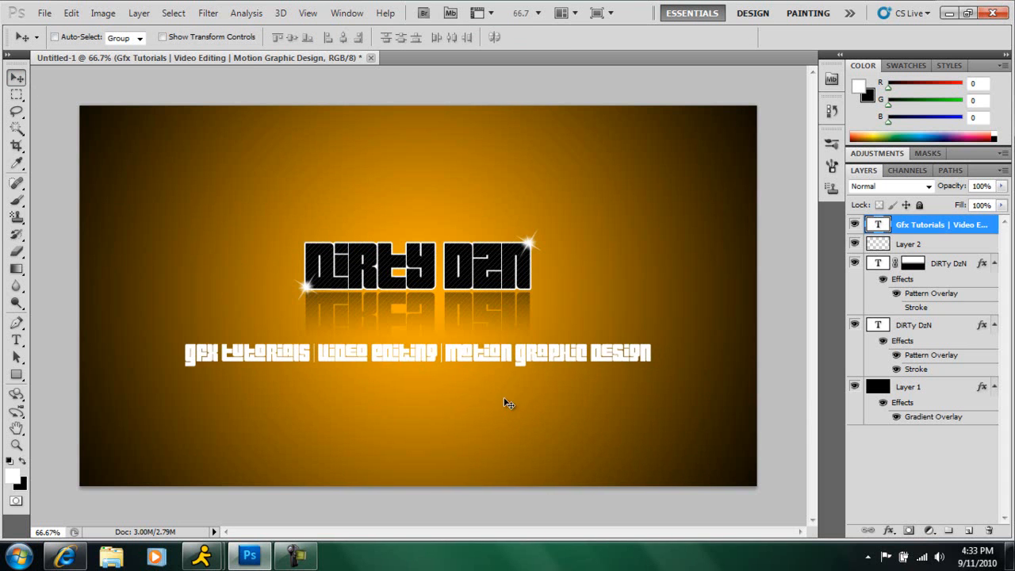
double_click(876, 228)
click(484, 37)
click(846, 183)
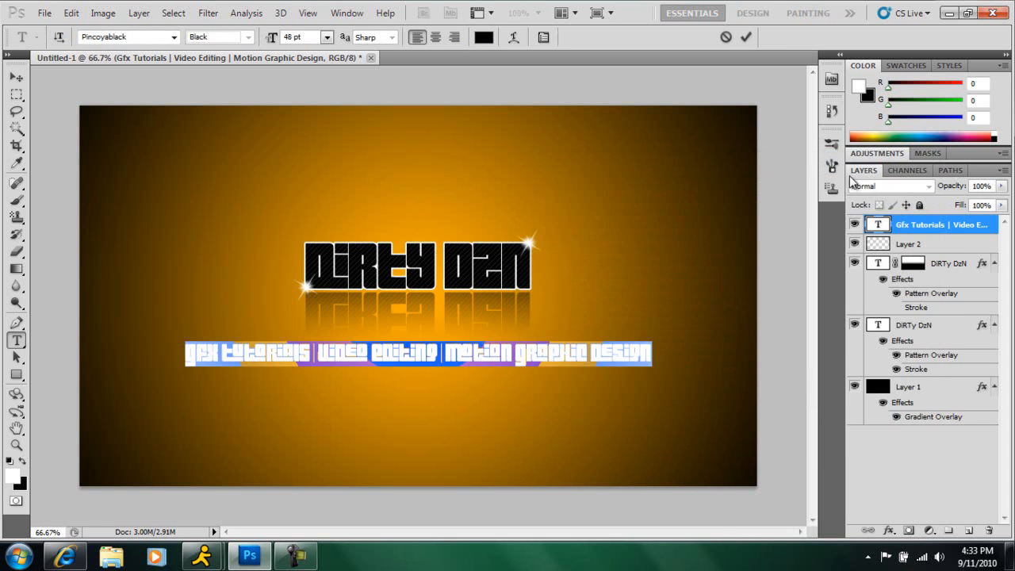
Step: Give the tagline layer a white outside Stroke effect 2 px wide
double_click(993, 231)
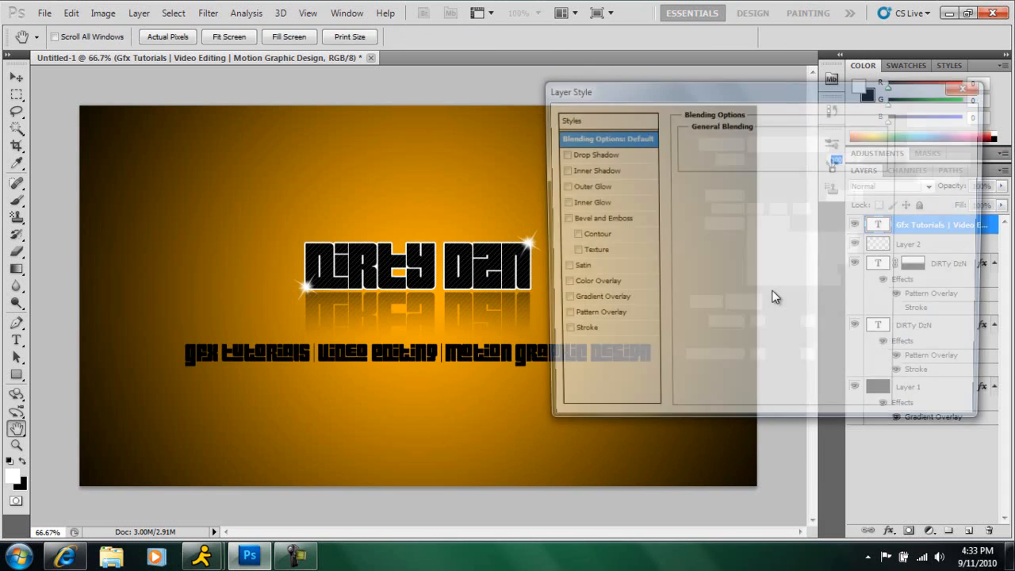
click(560, 334)
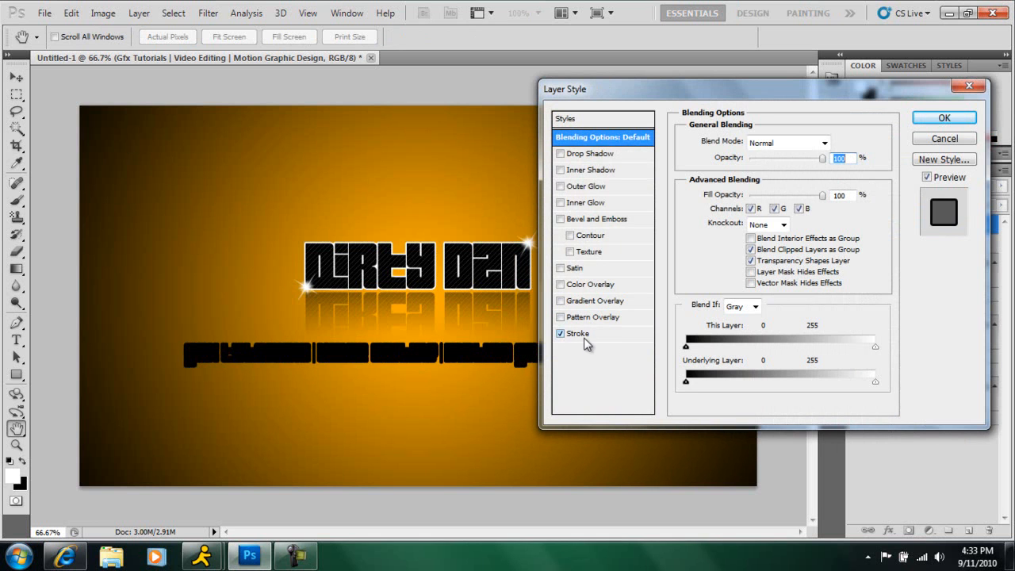
click(586, 337)
click(717, 236)
drag(600, 279, 522, 169)
click(839, 185)
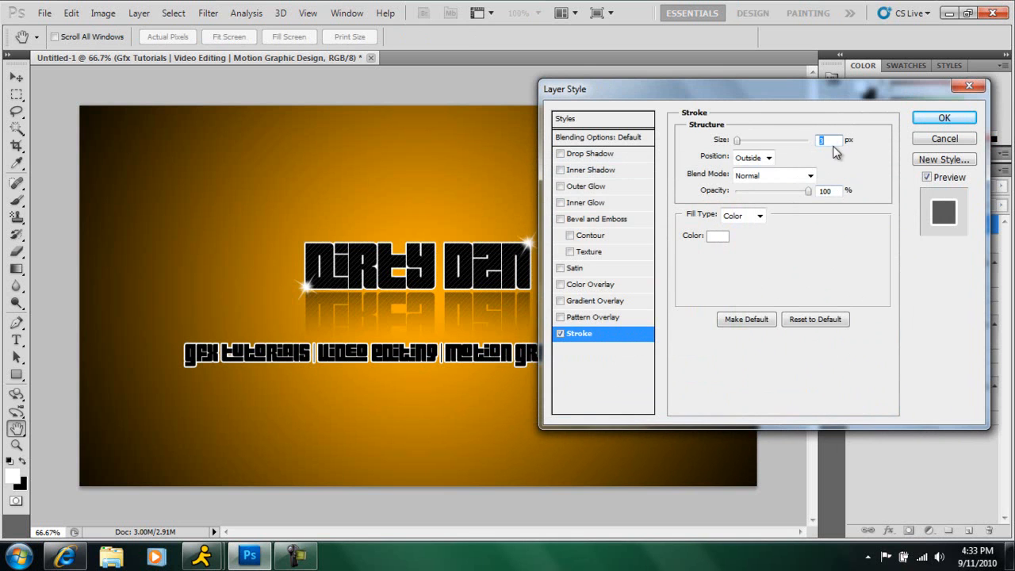
text(2)
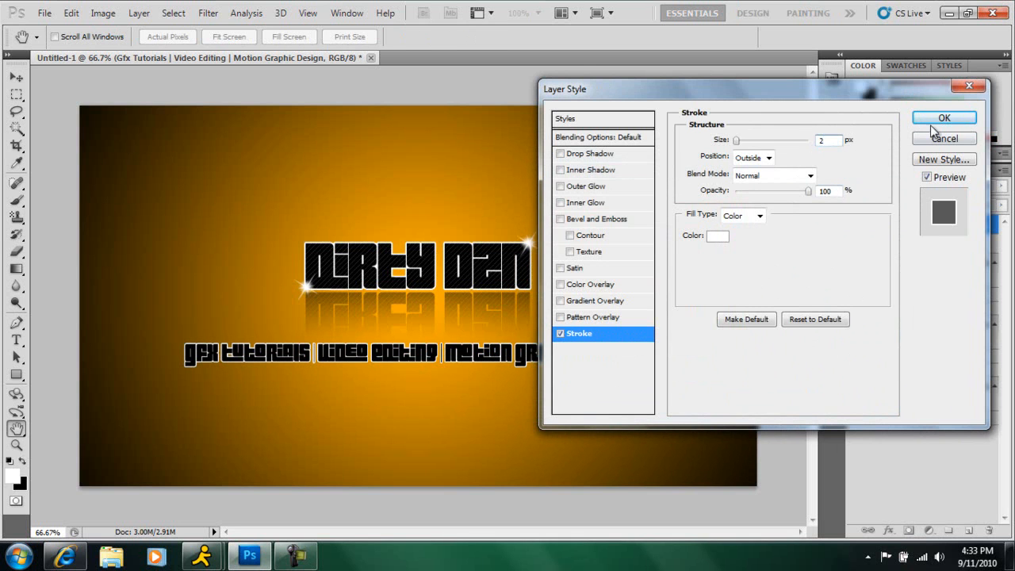
click(939, 119)
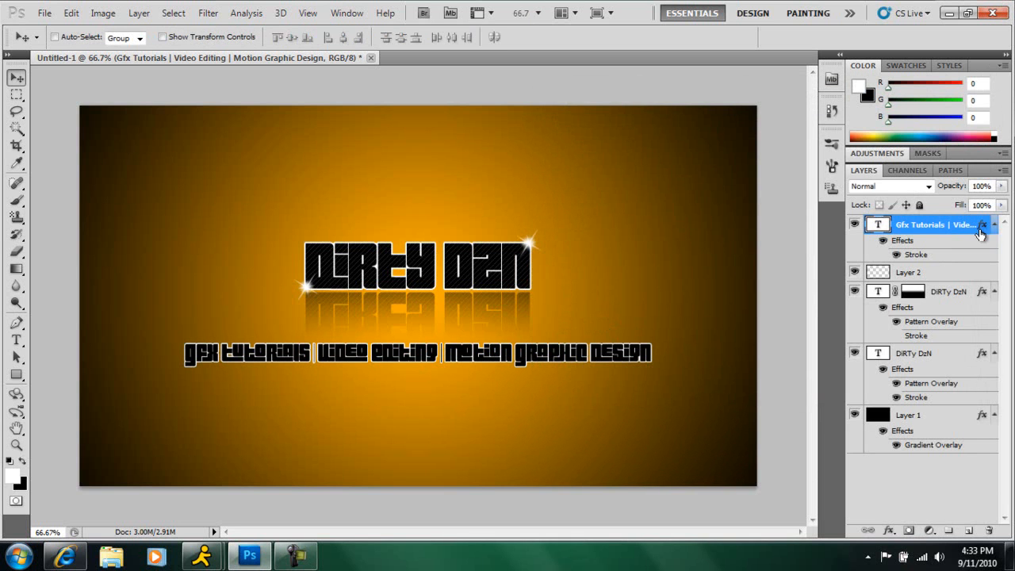
Step: Add a Pattern Overlay to the tagline using the white diagonal stripe pattern at 25% opacity
double_click(982, 234)
click(596, 317)
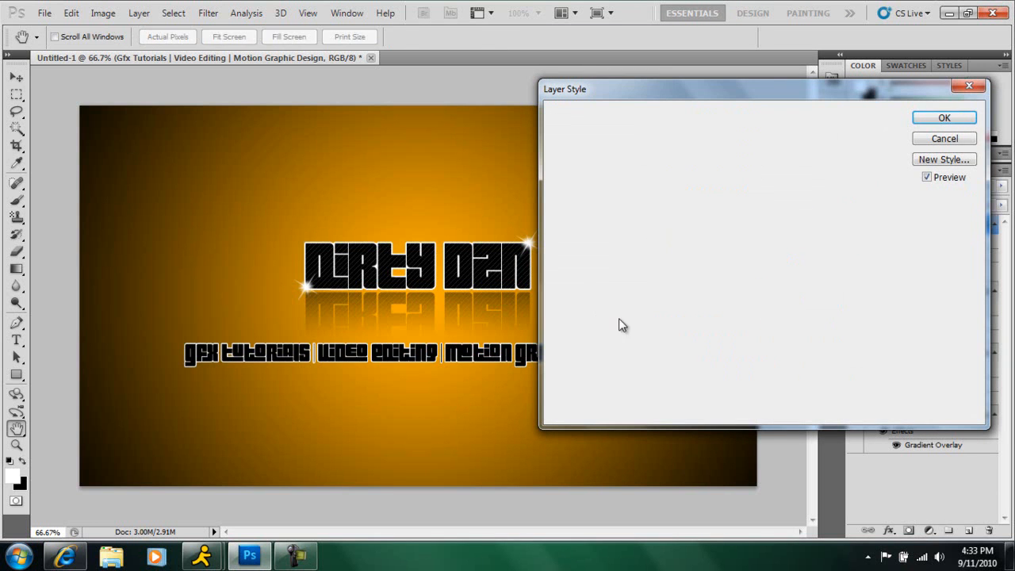
click(782, 191)
click(781, 236)
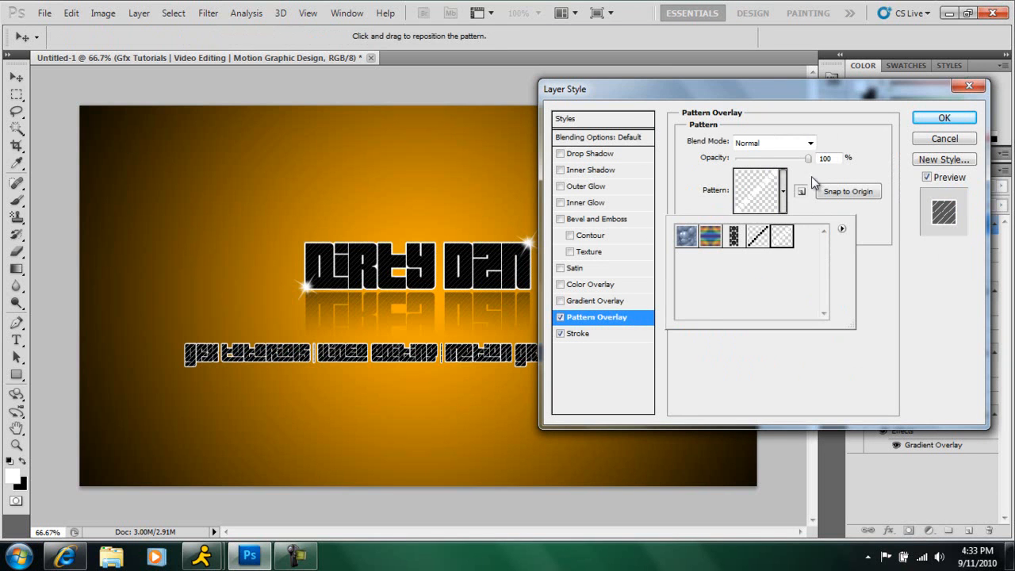
double_click(828, 158)
text(25)
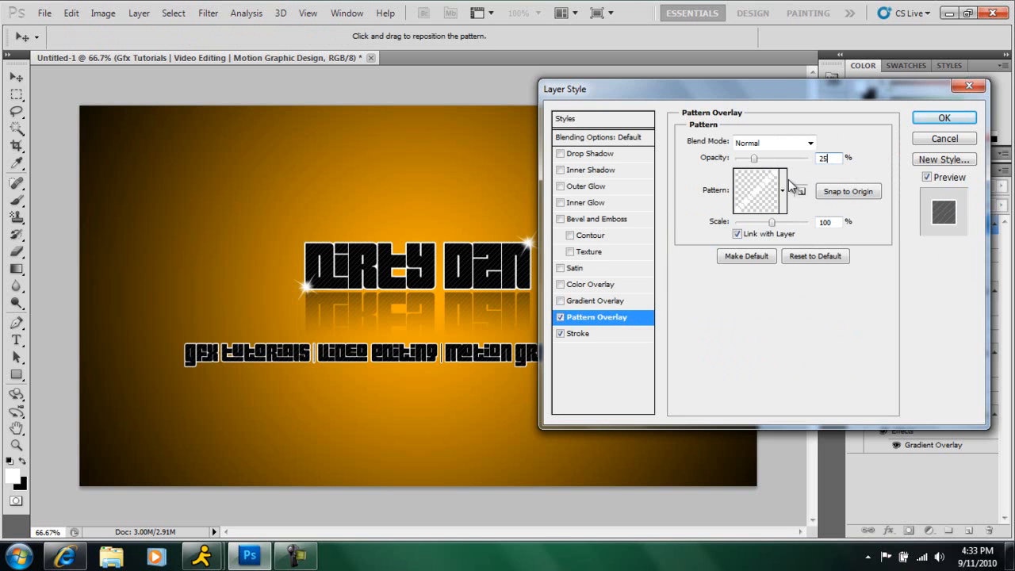
click(944, 118)
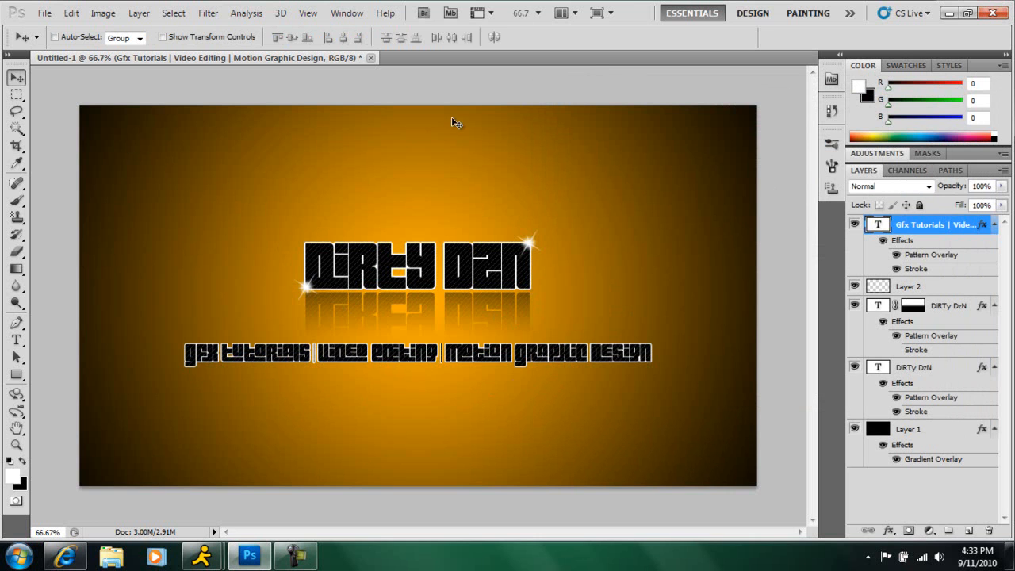
Step: Add a new layer and draw a wide elliptical selection overlapping the upper half of the DiRTy DzN text
click(139, 13)
mouse_move(154, 23)
click(333, 29)
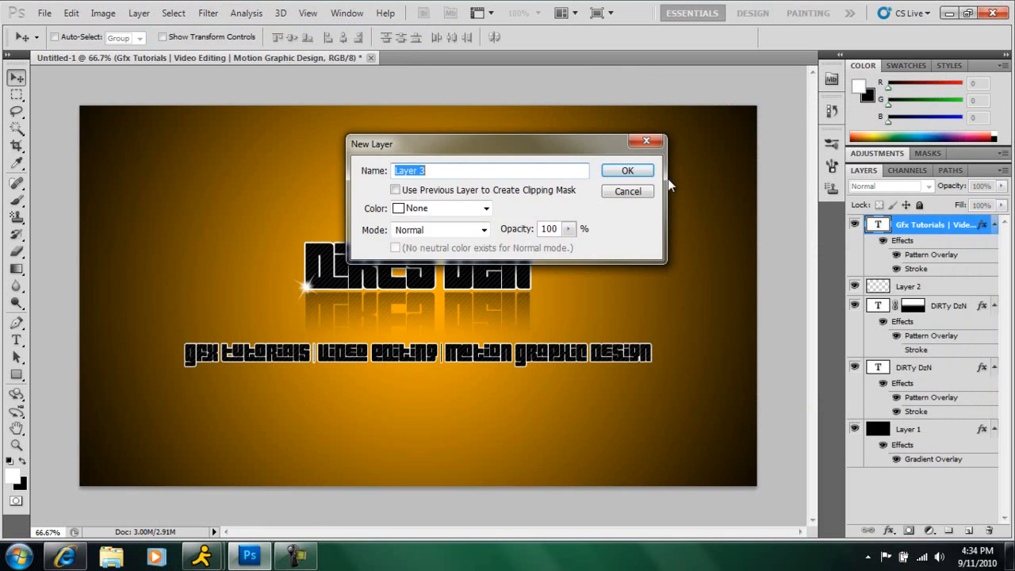
key(Return)
click(16, 95)
click(73, 109)
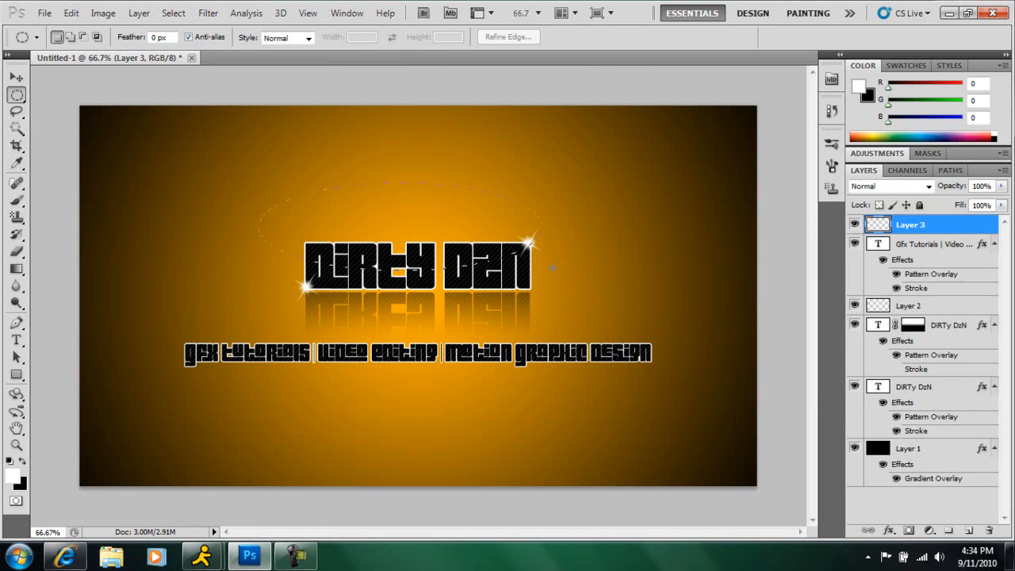
drag(579, 266, 580, 267)
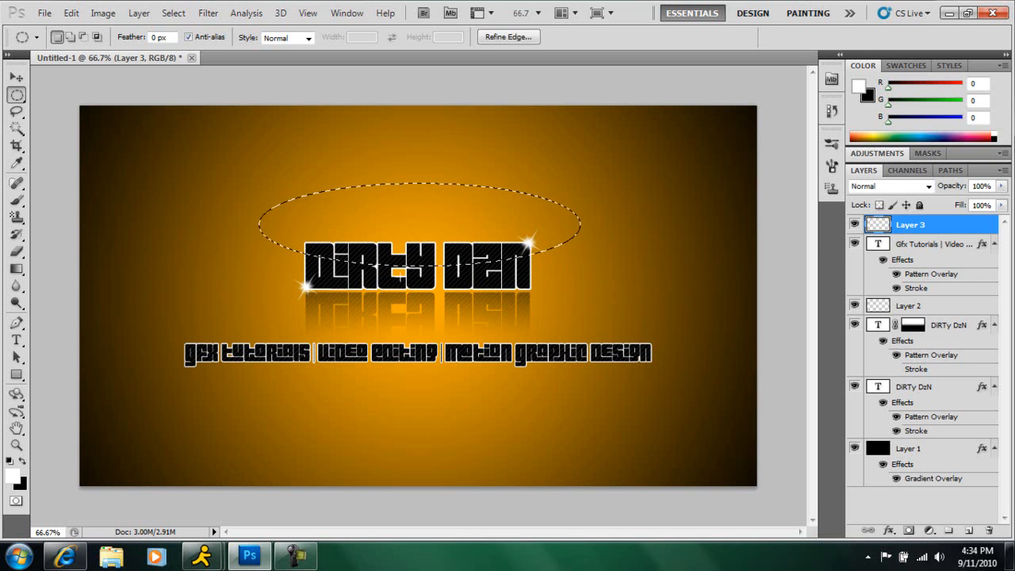
Step: Fill the elliptical selection on the new layer with white at 100% opacity and clear the selection
right_click(381, 226)
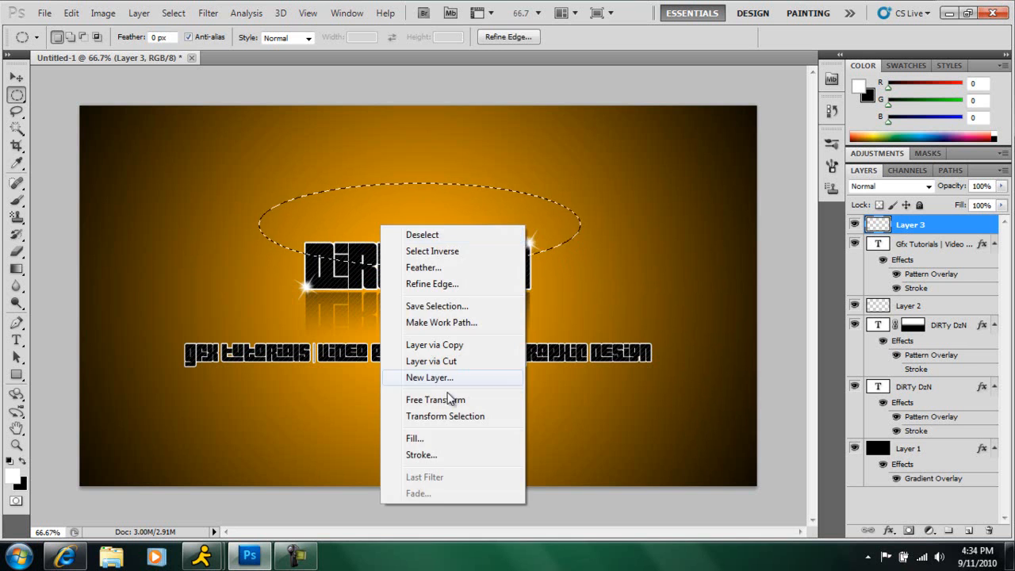
click(414, 438)
click(537, 168)
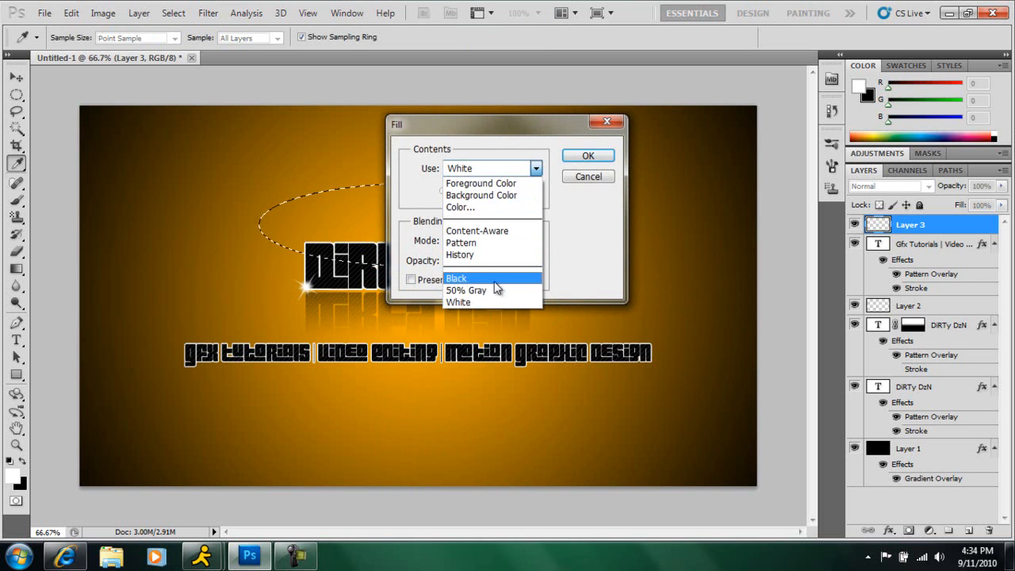
click(484, 301)
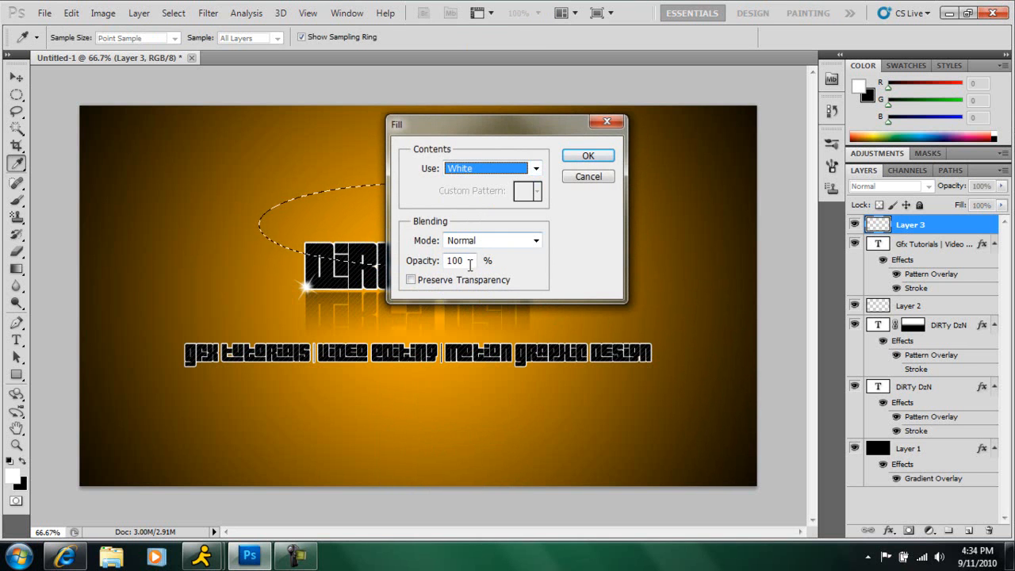
click(588, 155)
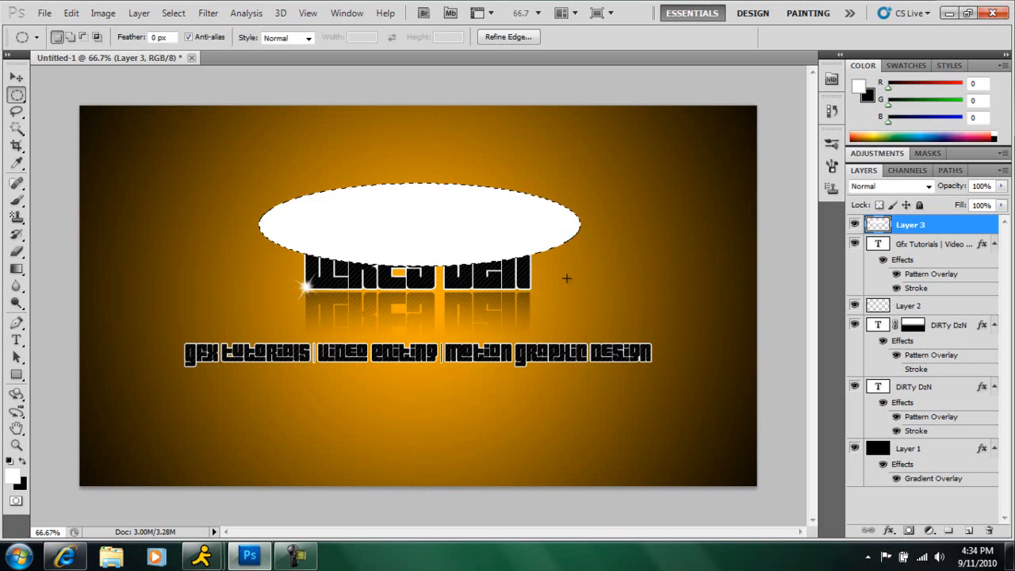
key(ctrl+d)
Step: Move the white ellipse layer directly above Layer 1 and delete the part of the ellipse extending past the title's left edge
drag(934, 229, 938, 429)
drag(17, 96, 103, 96)
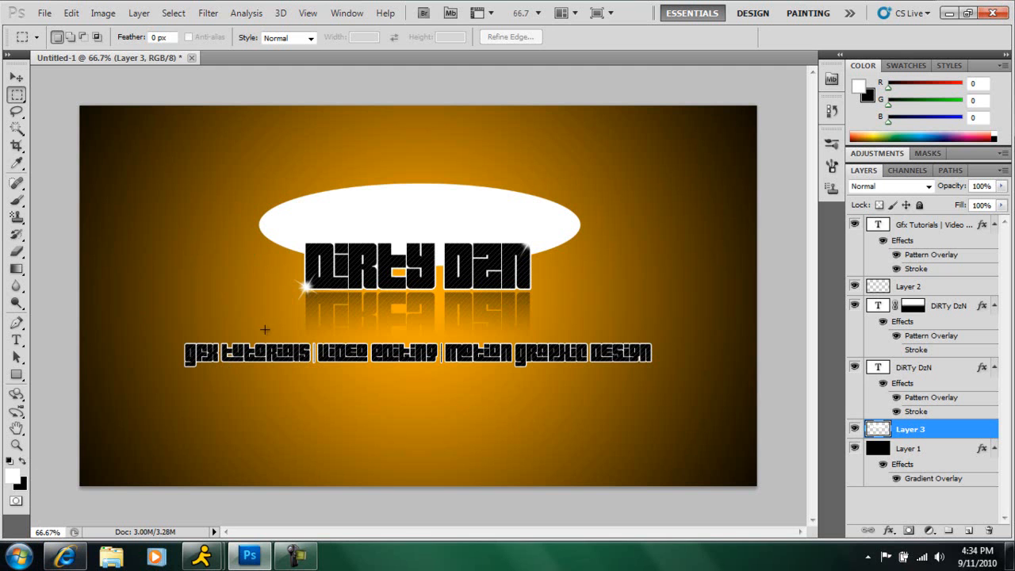
click(55, 531)
text(100)
key(Return)
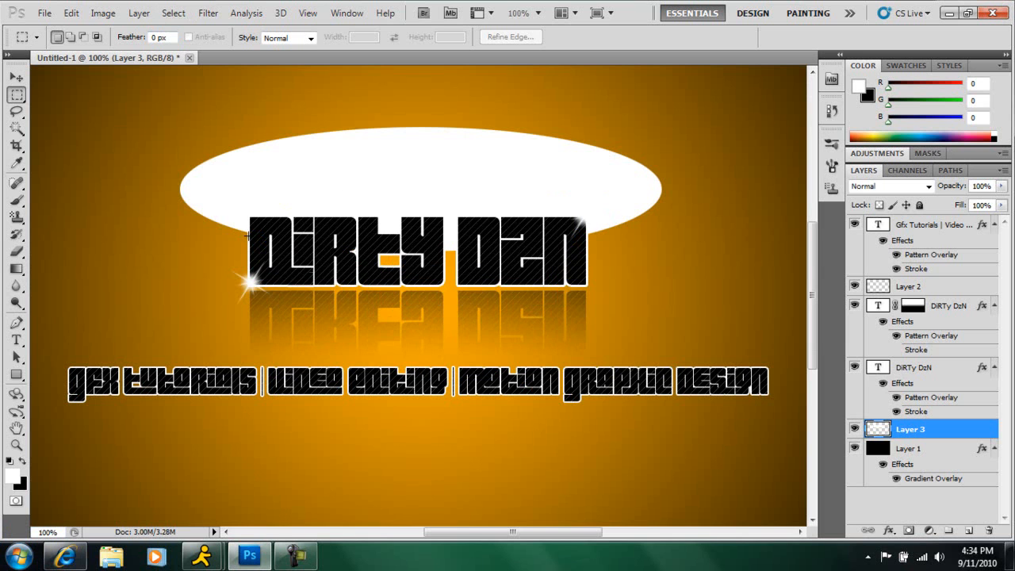
drag(250, 235, 164, 122)
key(Delete)
key(ctrl+d)
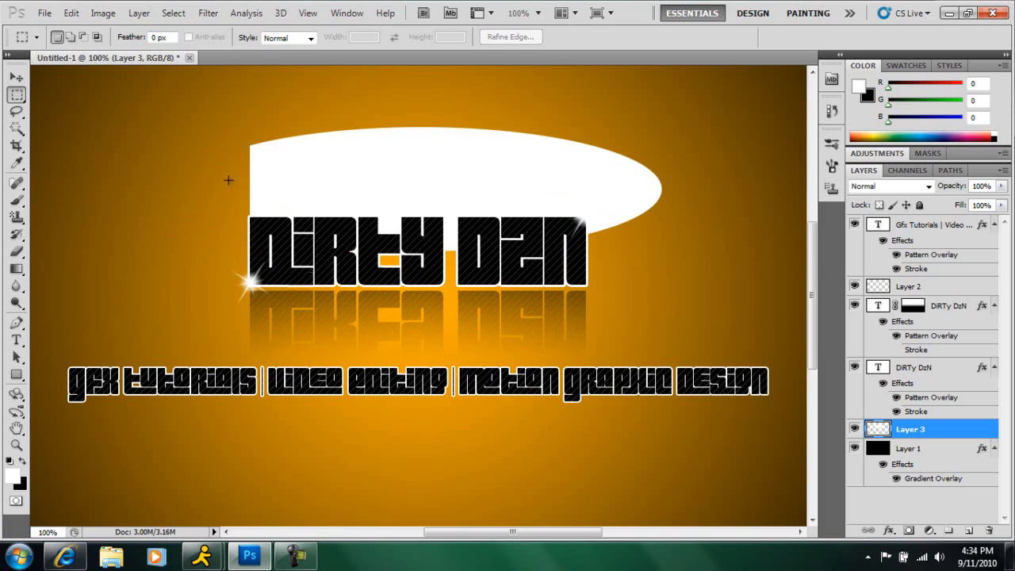
Step: Delete the parts of the white ellipse that extend above the DiRTy DzN title and past its right edge
drag(310, 193, 644, 216)
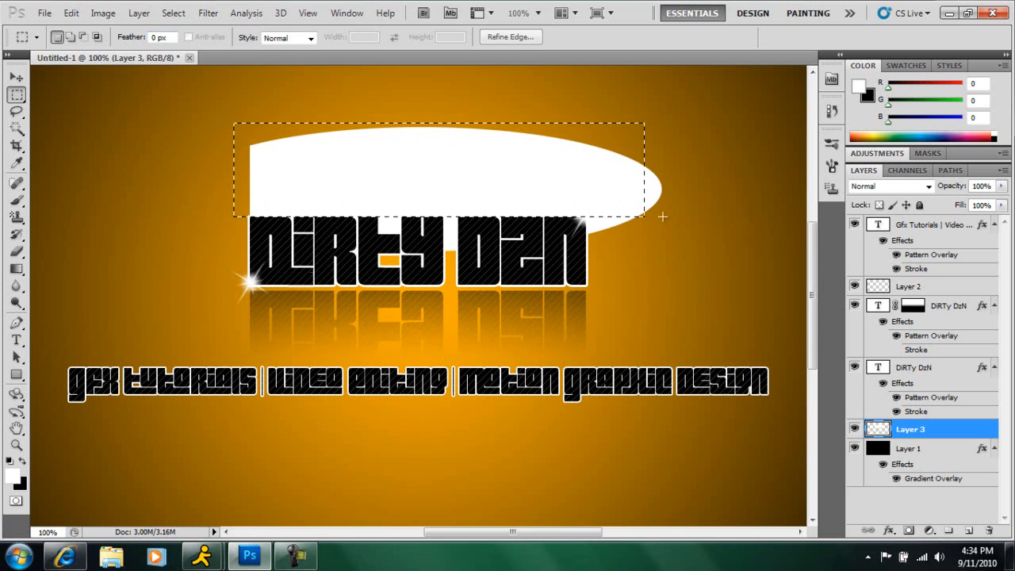
key(Delete)
key(ctrl+d)
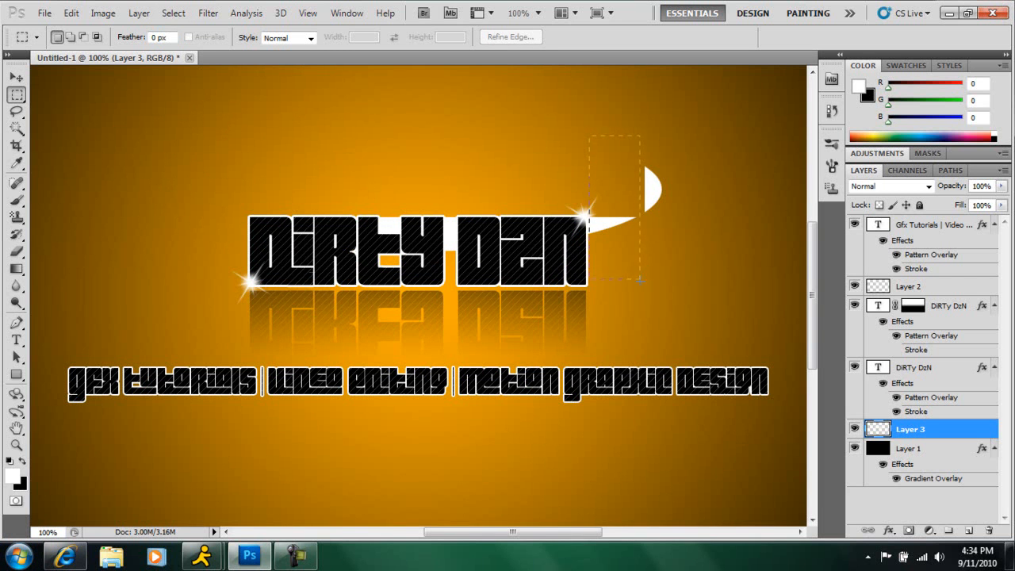
drag(649, 290, 669, 294)
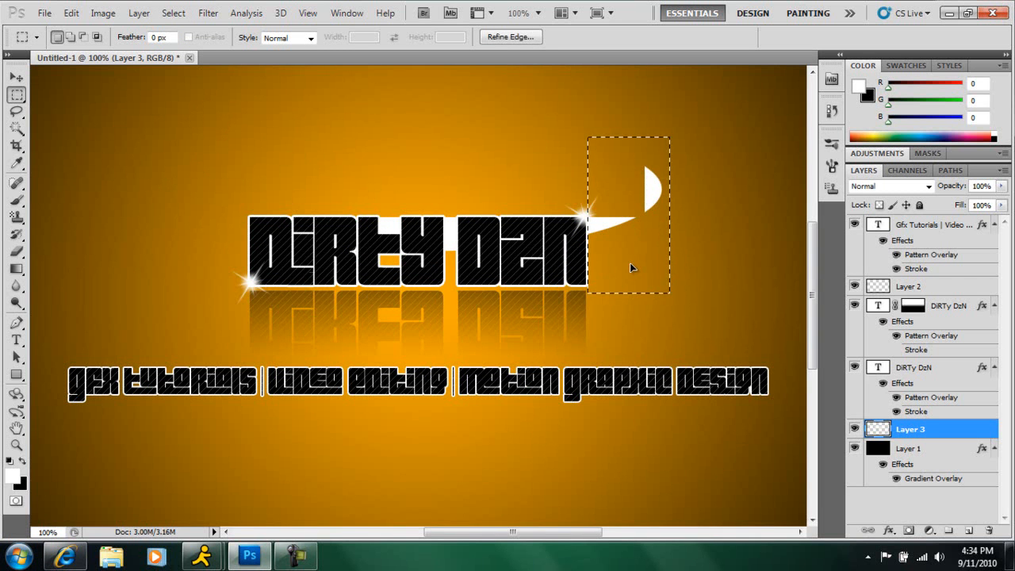
drag(630, 264, 628, 264)
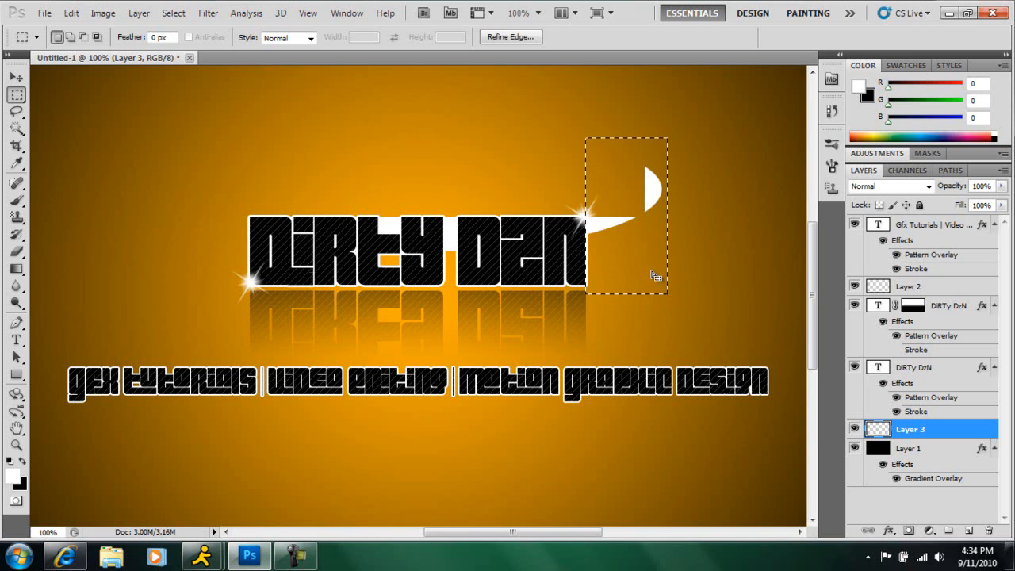
key(Delete)
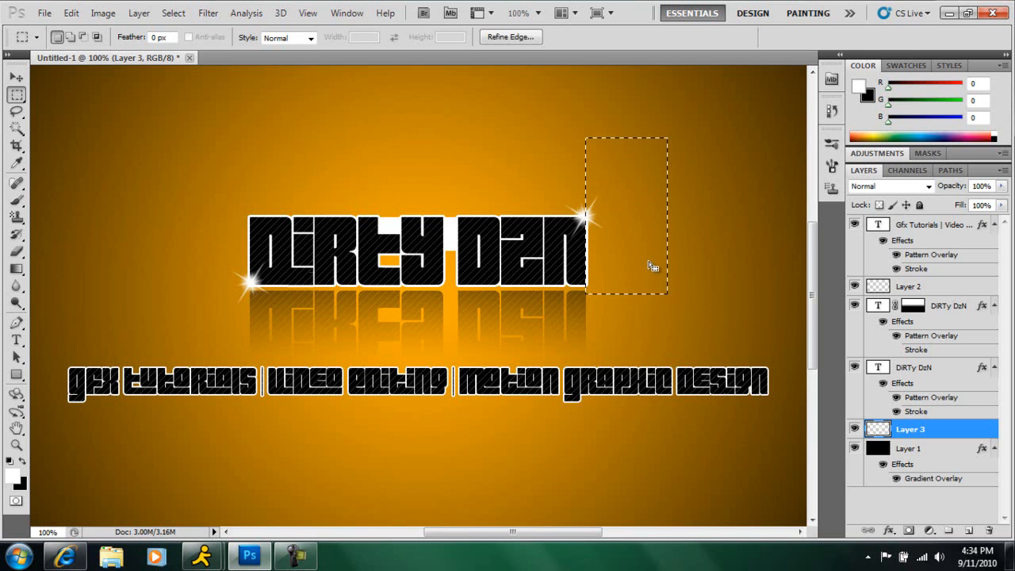
key(ctrl+d)
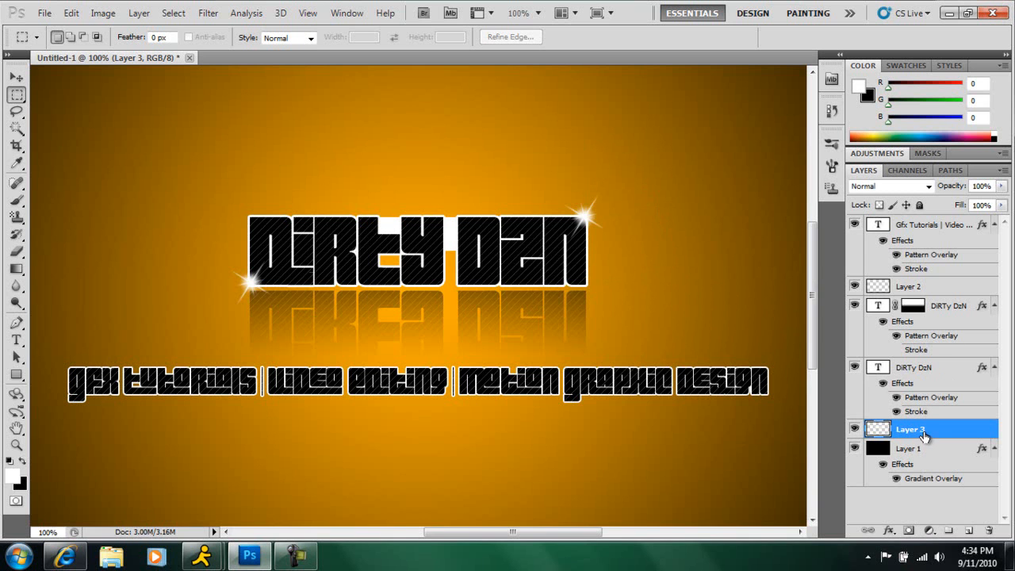
Step: Bring the trimmed white shape's layer to the top of the stack and add a layer mask, readying a black-to-white linear gradient
drag(928, 428, 928, 220)
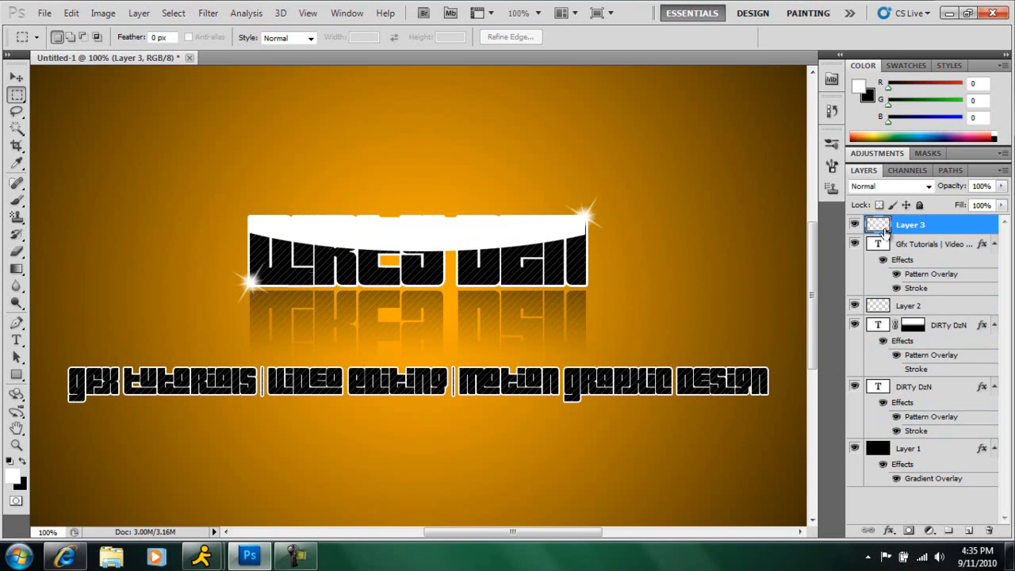
click(17, 77)
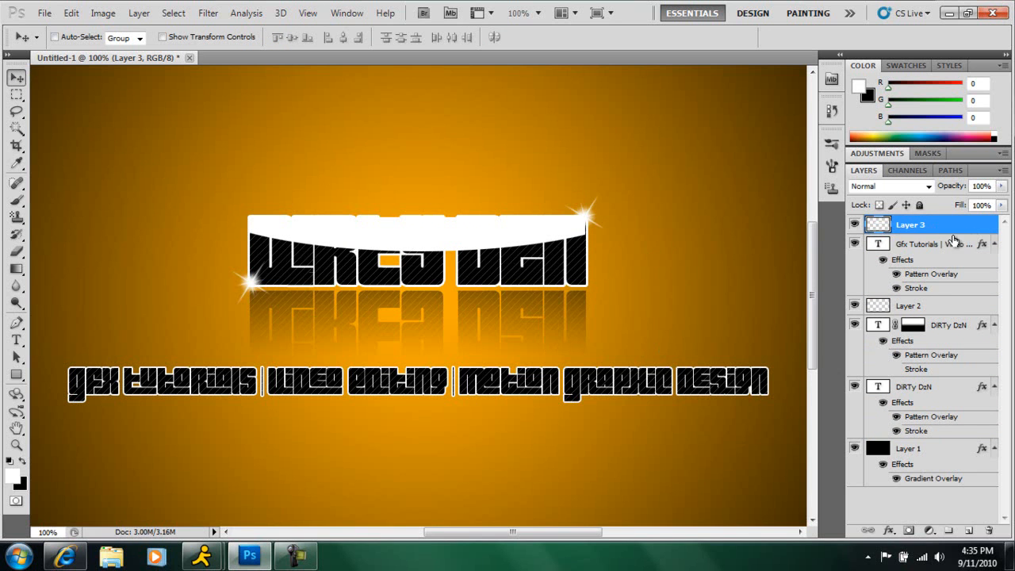
click(909, 531)
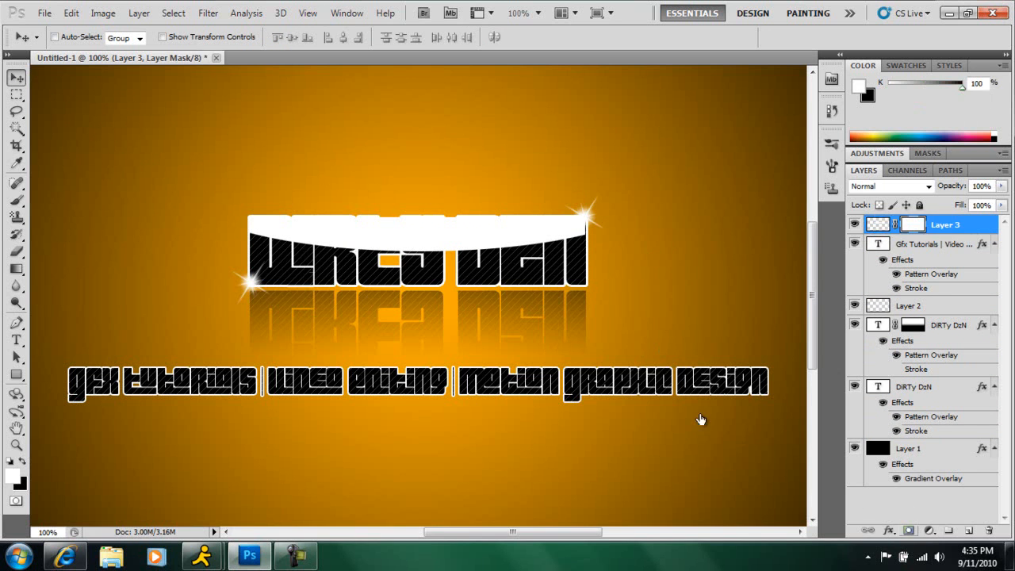
click(17, 269)
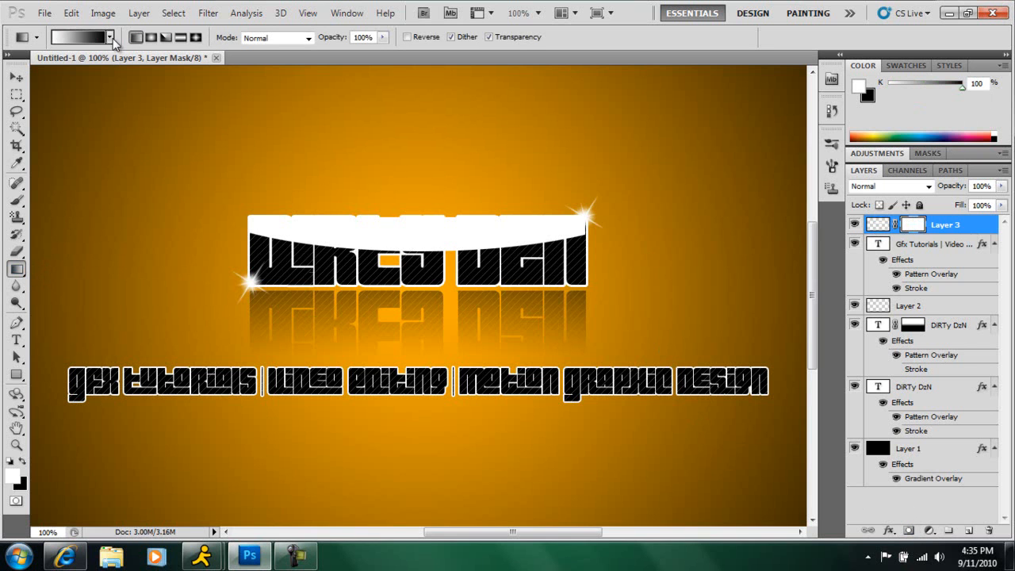
click(22, 463)
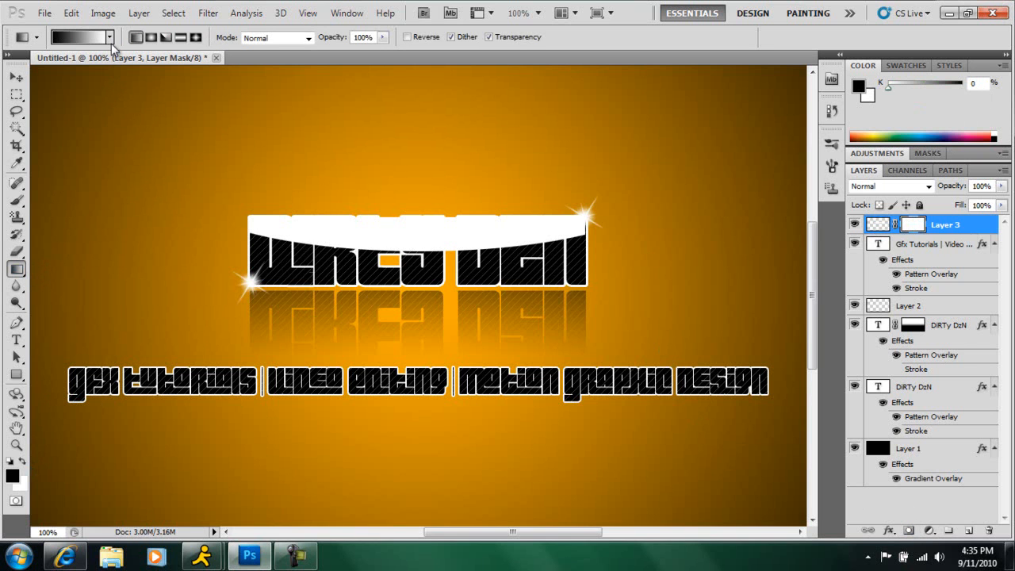
drag(421, 250, 420, 193)
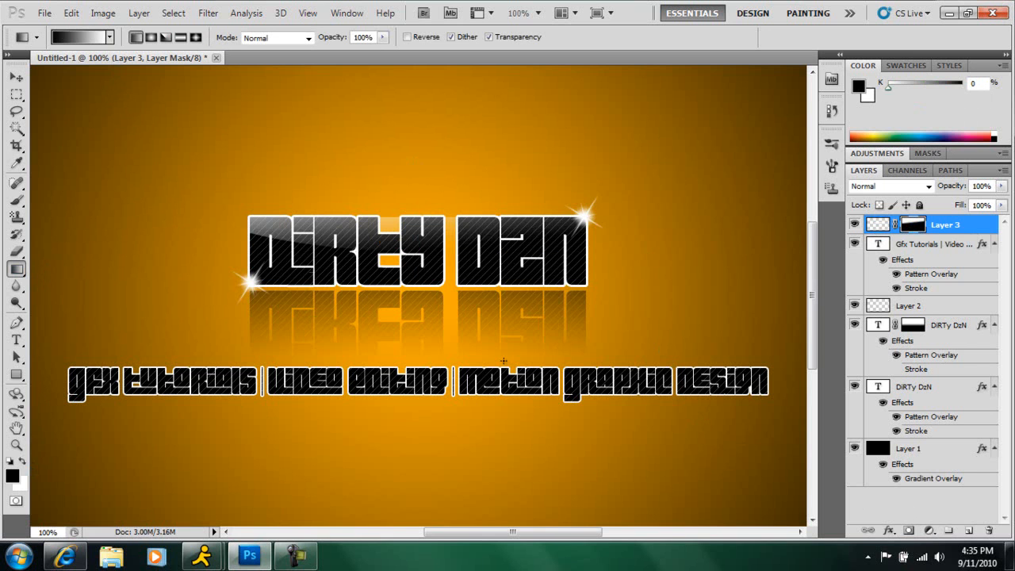
key(ctrl+z)
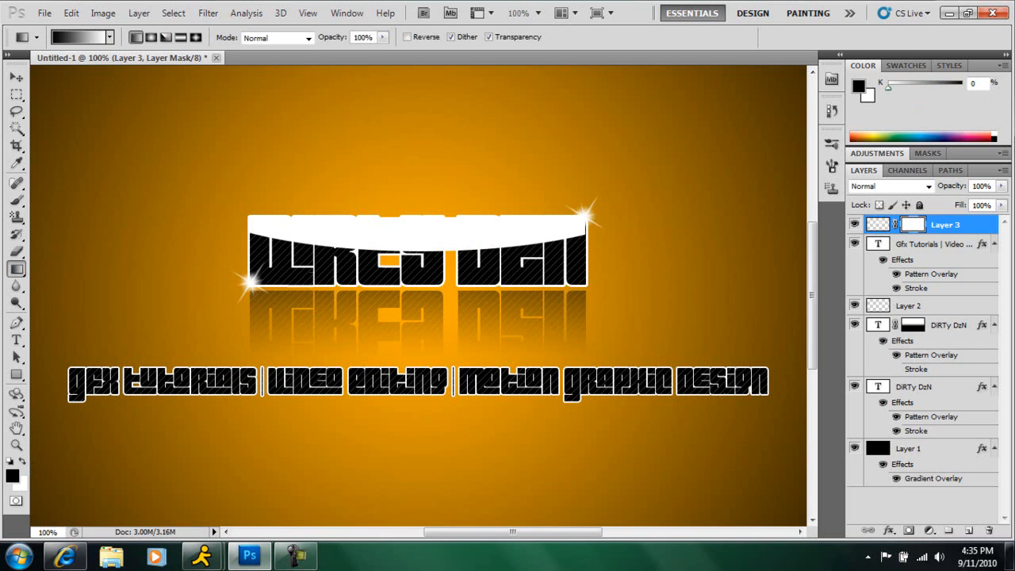
drag(424, 247, 424, 166)
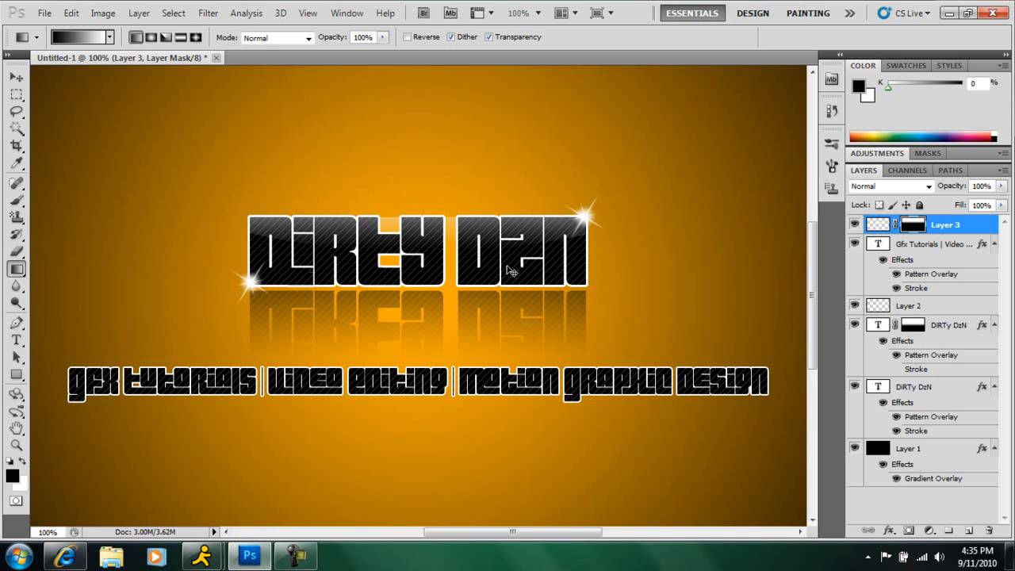
key(ctrl+z)
Step: Fade the white shape into a glossy highlight with a vertical black-to-white mask gradient from its lower edge to just above the title
drag(423, 250, 423, 185)
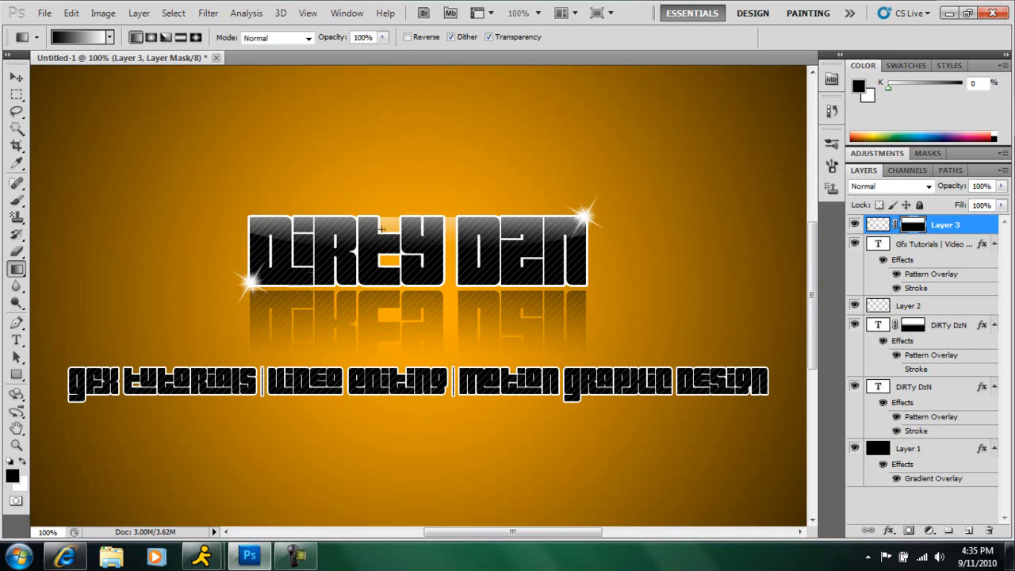
click(16, 252)
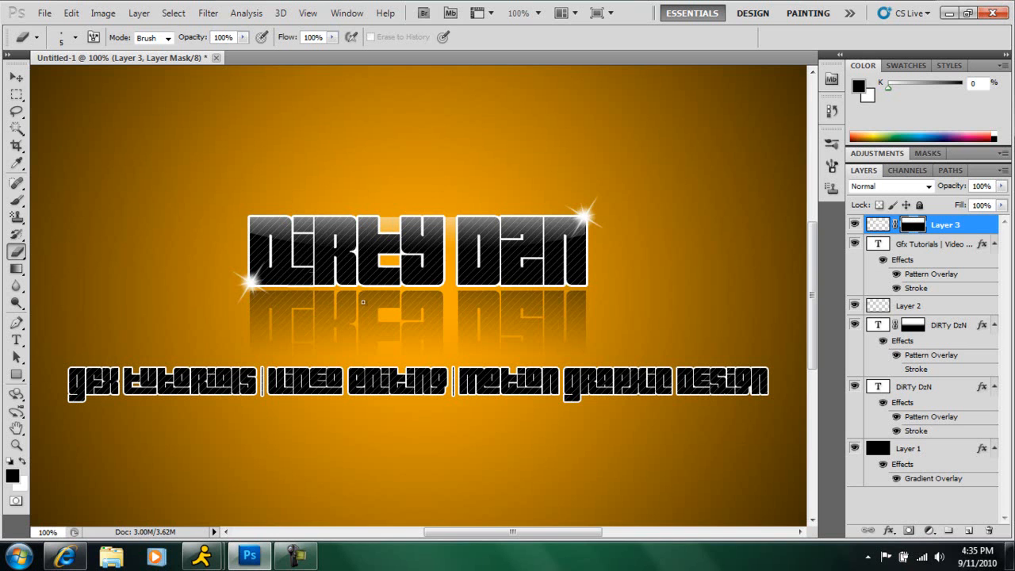
click(48, 532)
text(66.66)
key(Return)
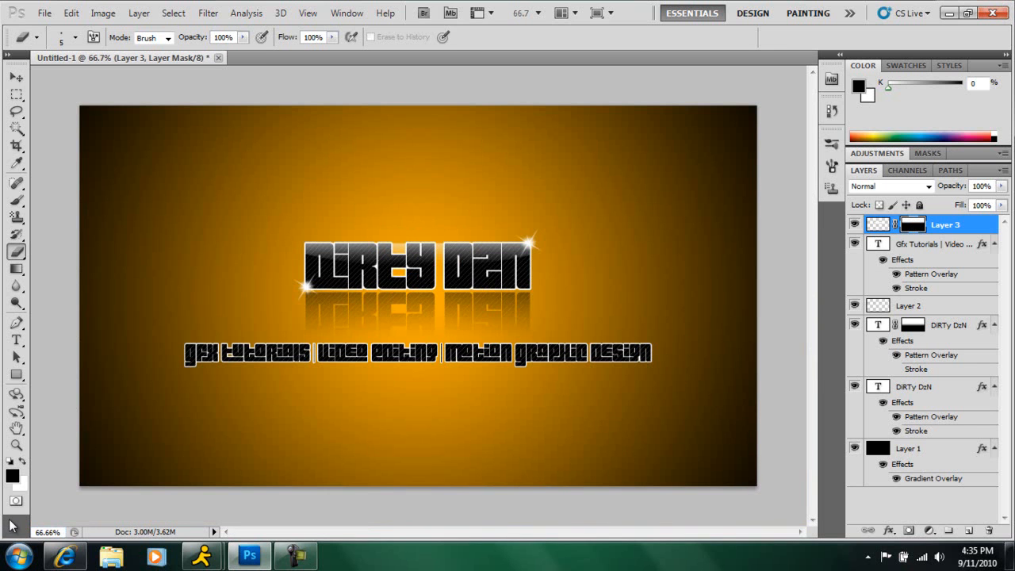